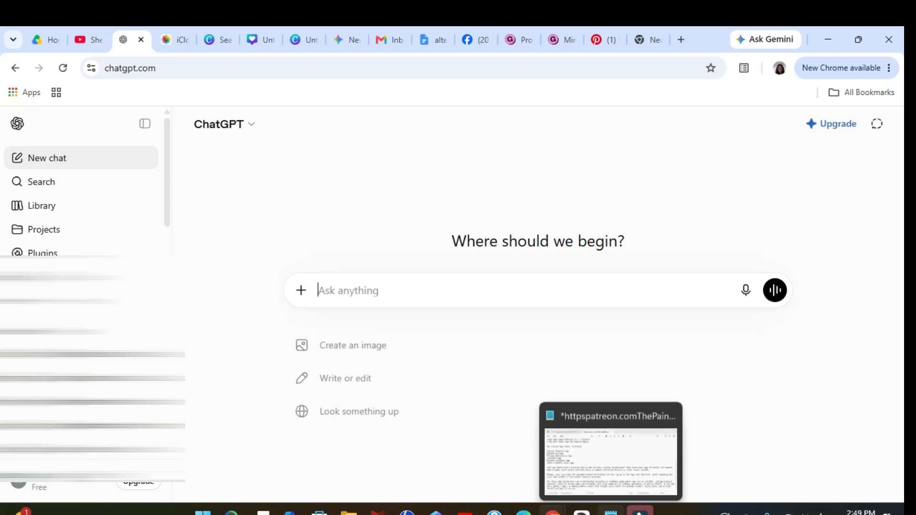
- Switch to the Notepad document containing the gift tag prompt and go to its "Prompt:" heading
left_click(611, 511)
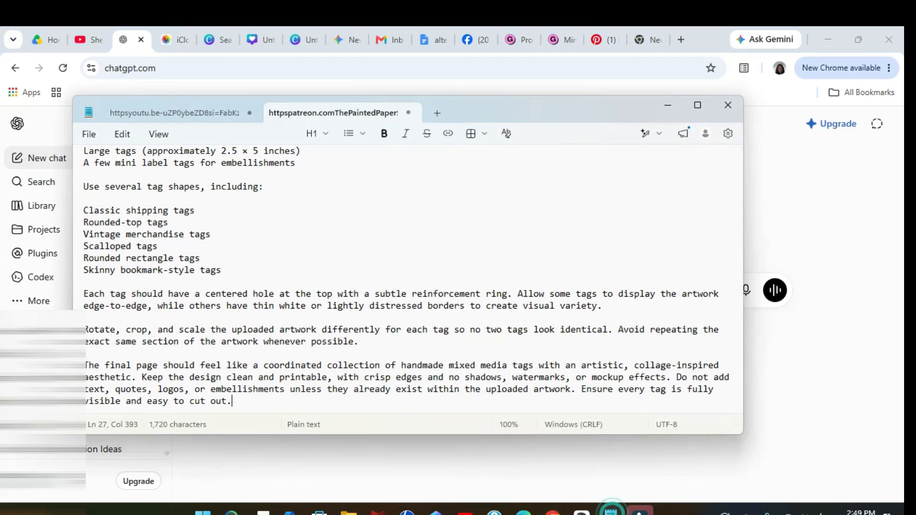
left_click(719, 204)
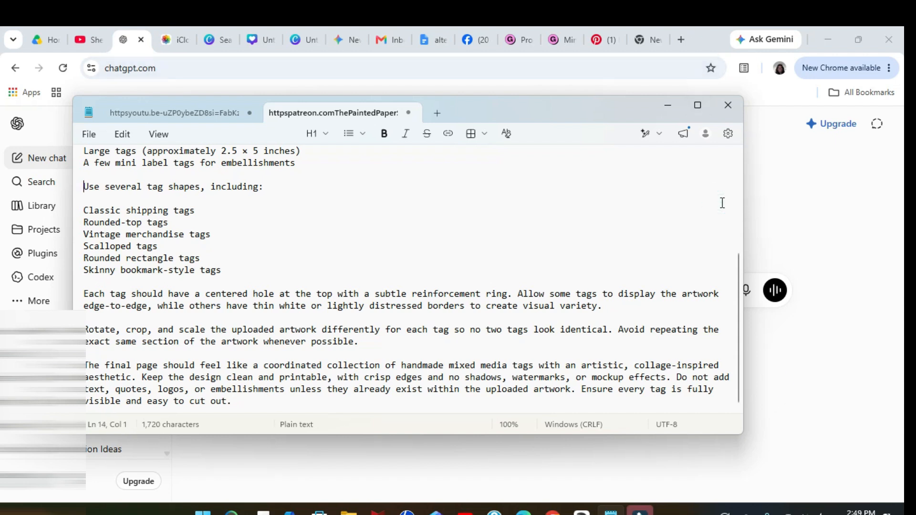
key("Up")
key("Up")
key("Up")
key("Up")
key("Up")
key("Up")
key("Up")
key("Up")
key("Up")
key("Up")
key("Up")
key("Up")
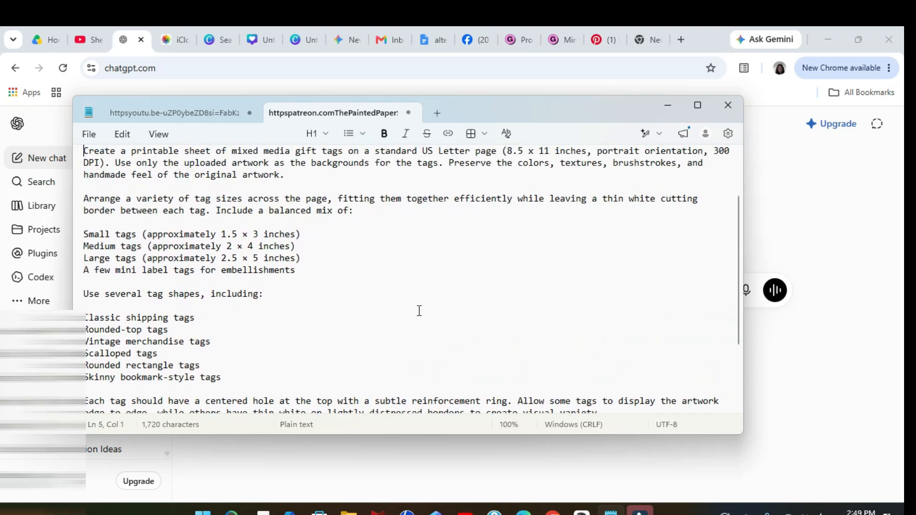
key("Up")
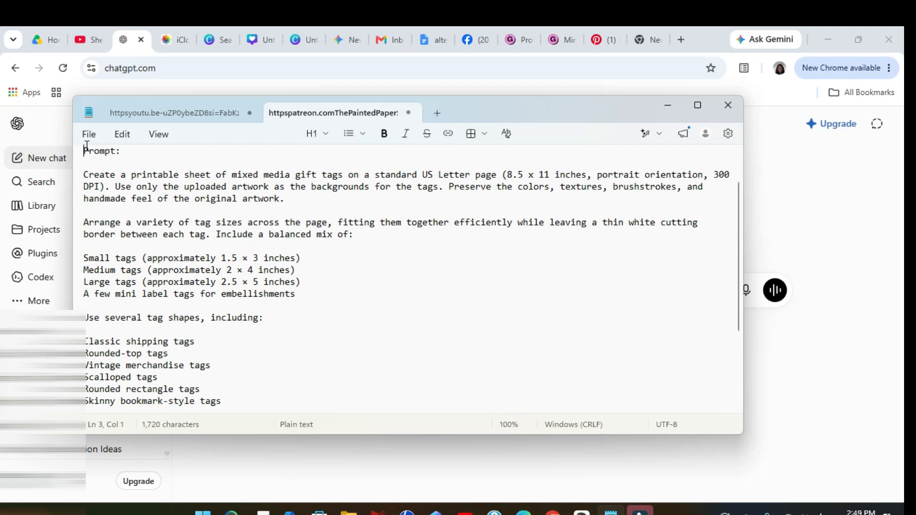
left_click_drag(84, 151, 388, 417)
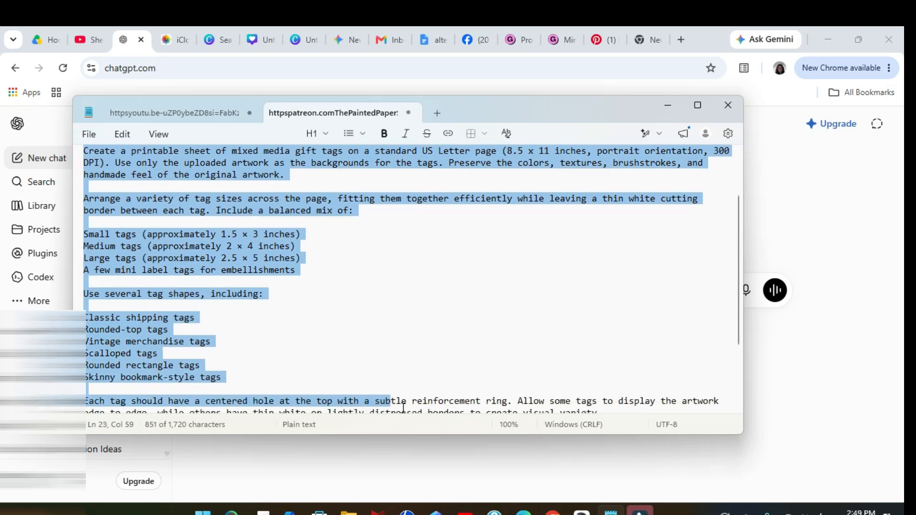
left_click(388, 372)
key("Up")
key("Up")
key("Up")
key("Up")
key("Up")
key("Up")
key("Up")
key("Up")
key("Up")
key("Up")
key("Up")
key("Up")
key("Up")
key("Up")
key("Up")
key("Up")
key("Up")
key("Up")
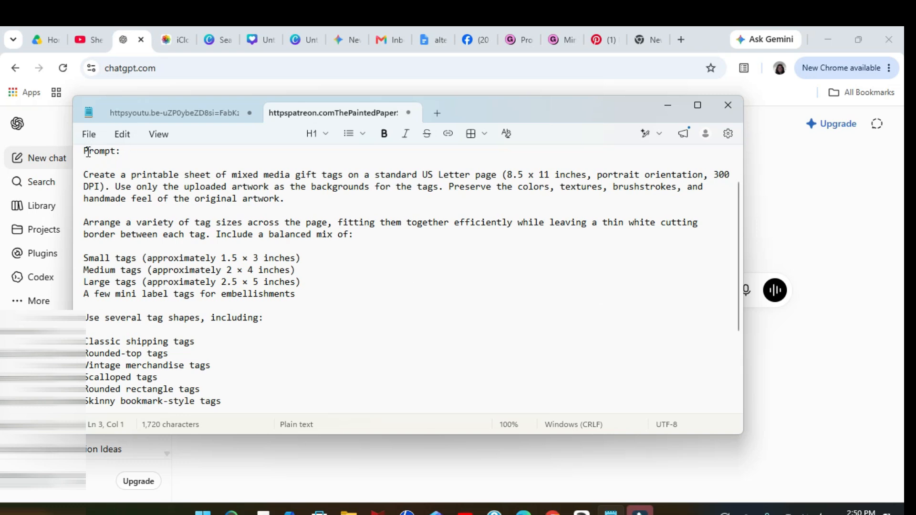
left_click_drag(86, 151, 362, 410)
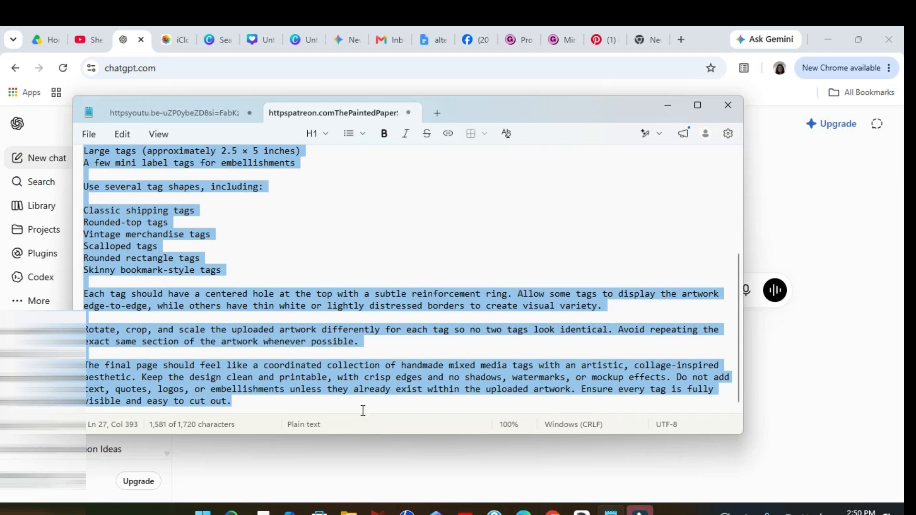
left_click(362, 410)
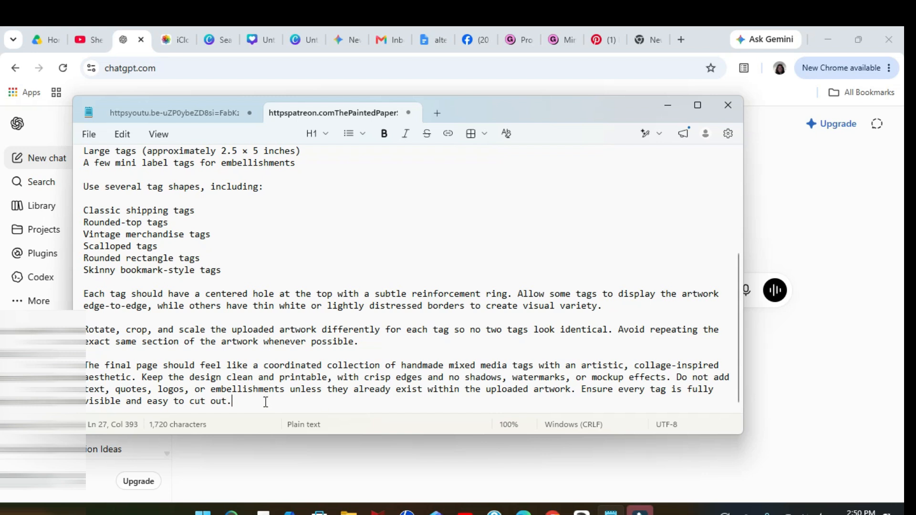
left_click(212, 212)
key("Up")
key("Up")
key("Up")
key("Up")
key("Up")
key("Up")
key("Up")
key("Up")
key("Up")
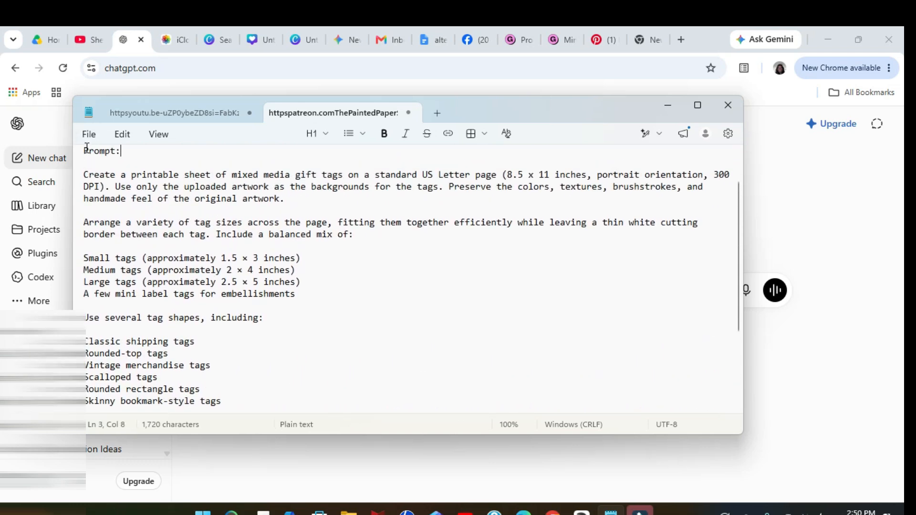
- Copy the whole gift tag prompt, from "Prompt:" to the last sentence, and paste it into a new ChatGPT message
left_click_drag(86, 151, 399, 425)
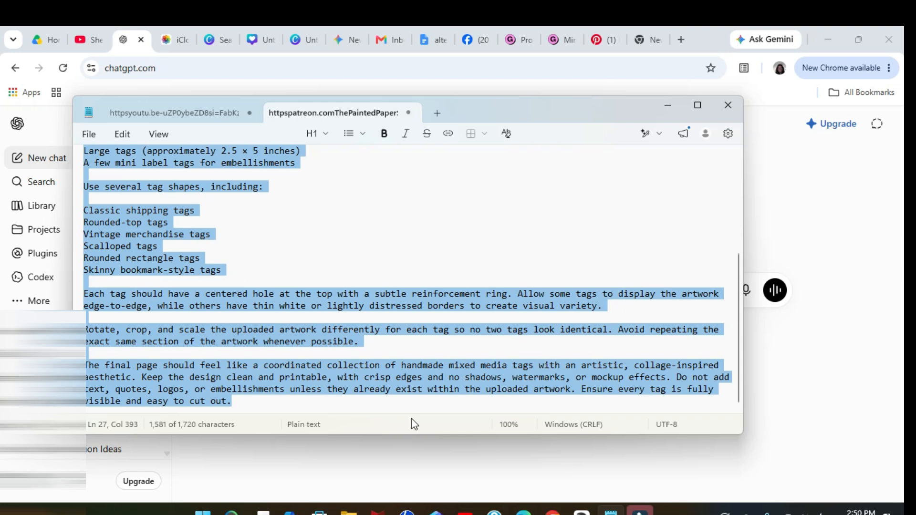
left_click(869, 241)
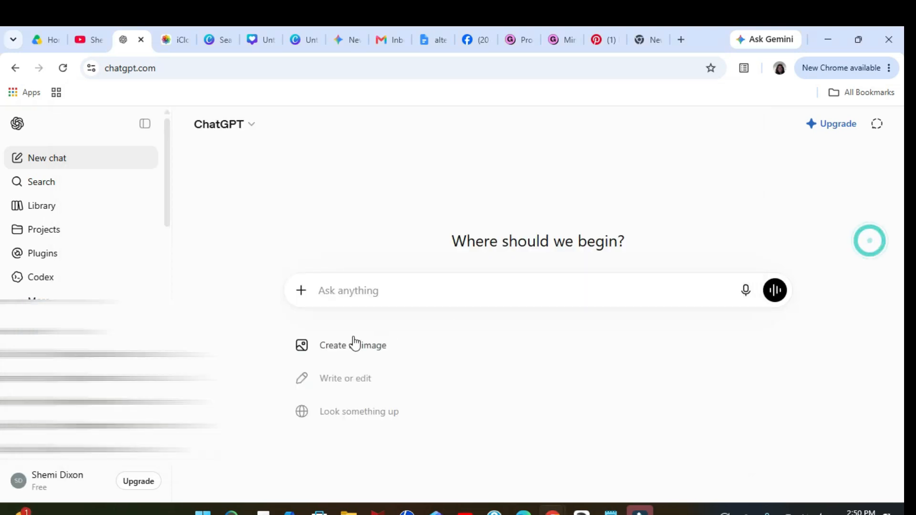
left_click(349, 291)
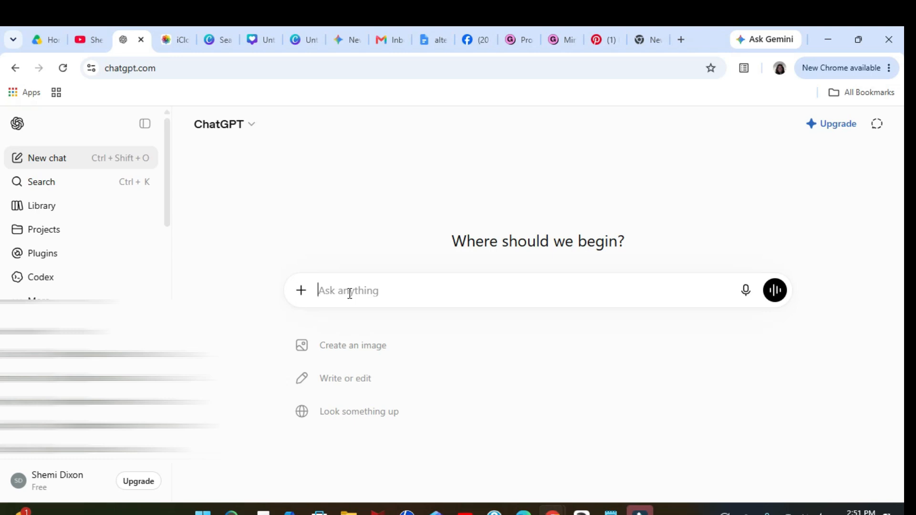
key("ctrl+v")
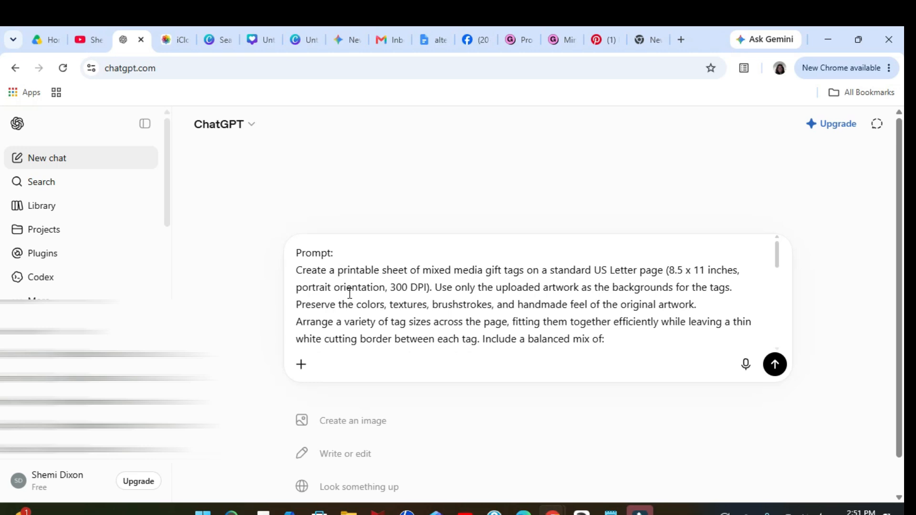
- Attach the eight CamScanner 7-7-26 artwork images shown first under Today in the Downloads folder to the message
left_click(301, 368)
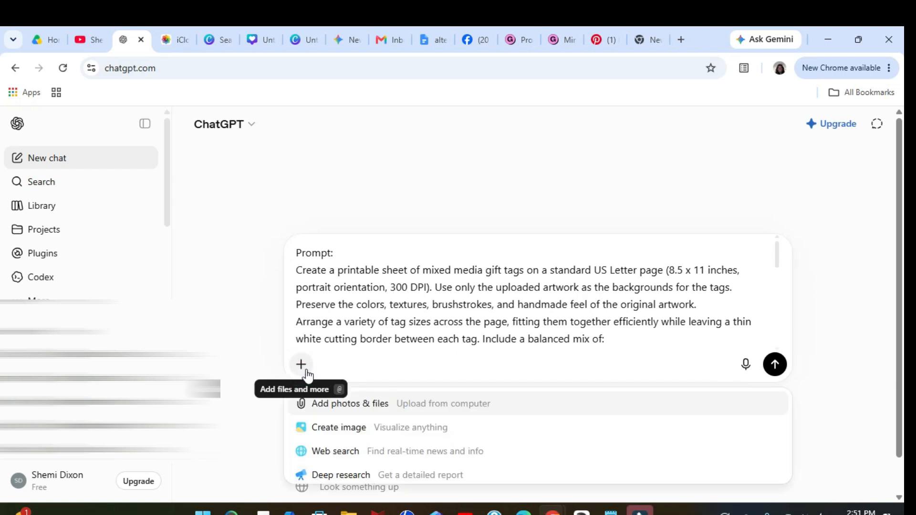
left_click(359, 406)
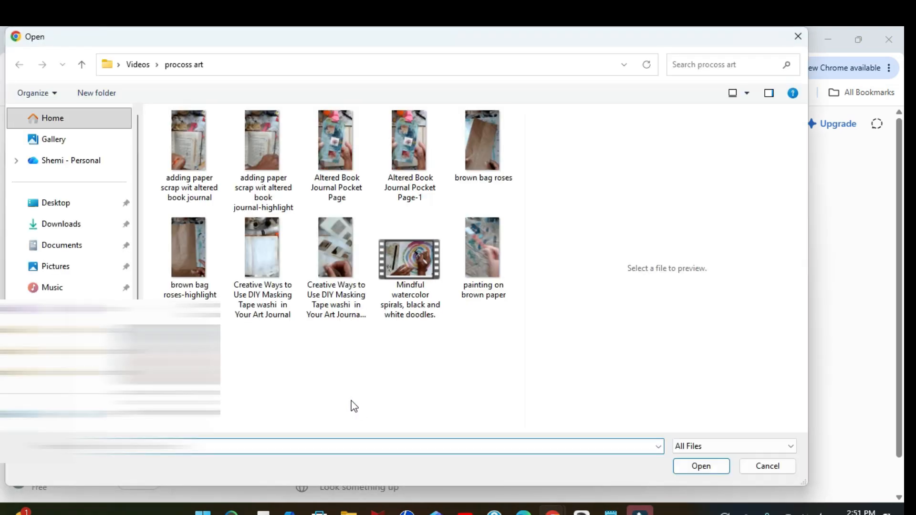
left_click(79, 224)
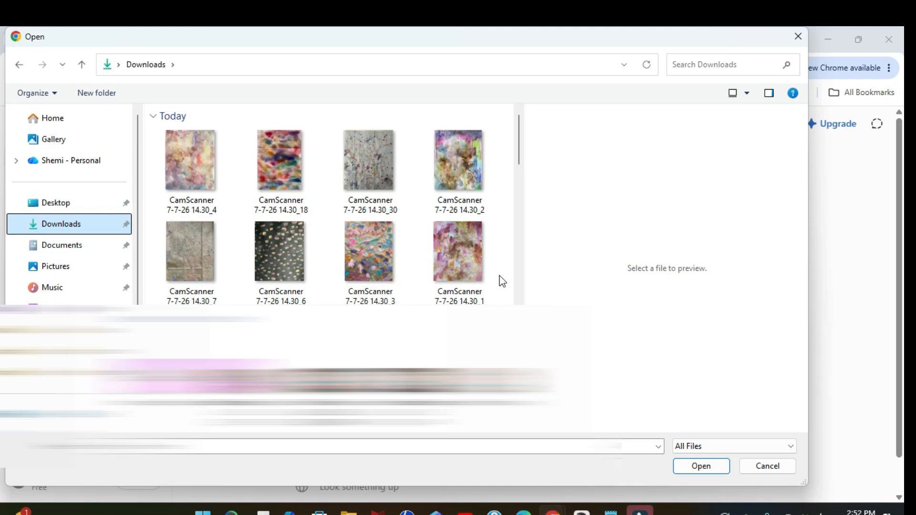
left_click_drag(494, 264, 182, 147)
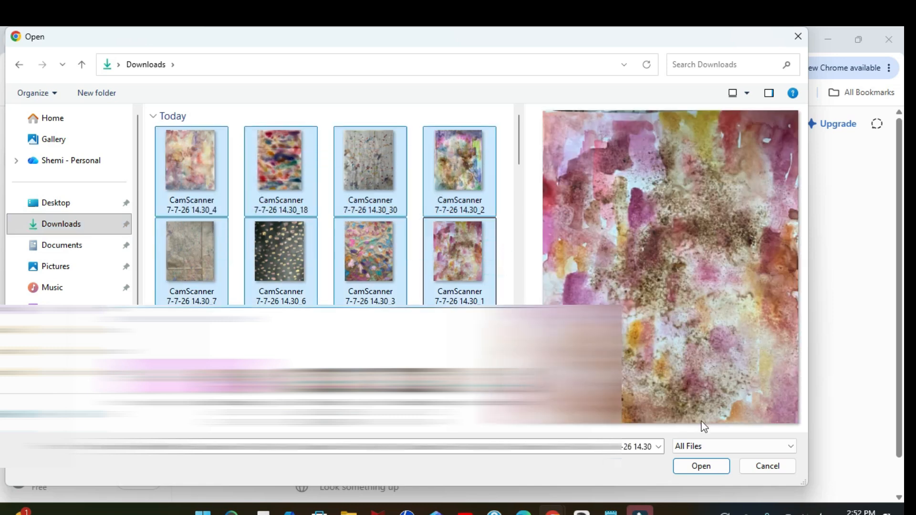
left_click(701, 466)
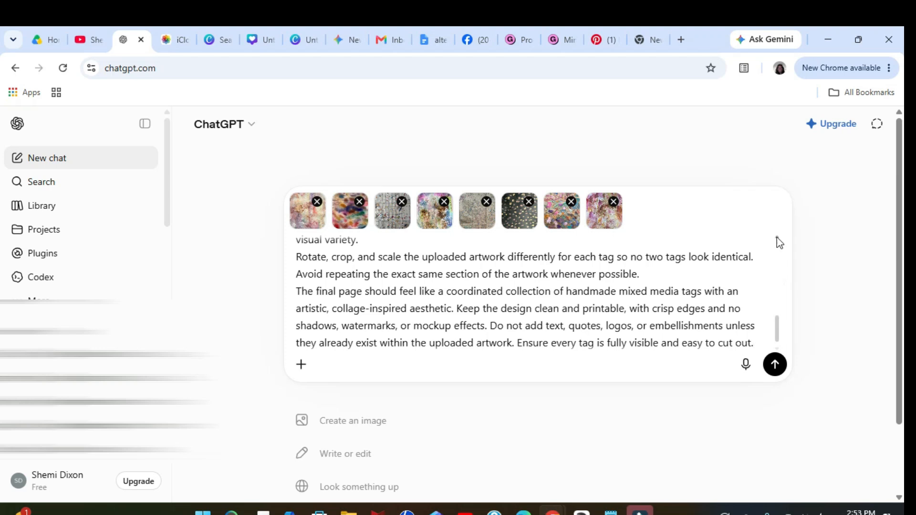
- Review the pasted prompt from its opening through the tag sizes, tag shapes and final layout instructions
scroll(775, 237, "up", 10)
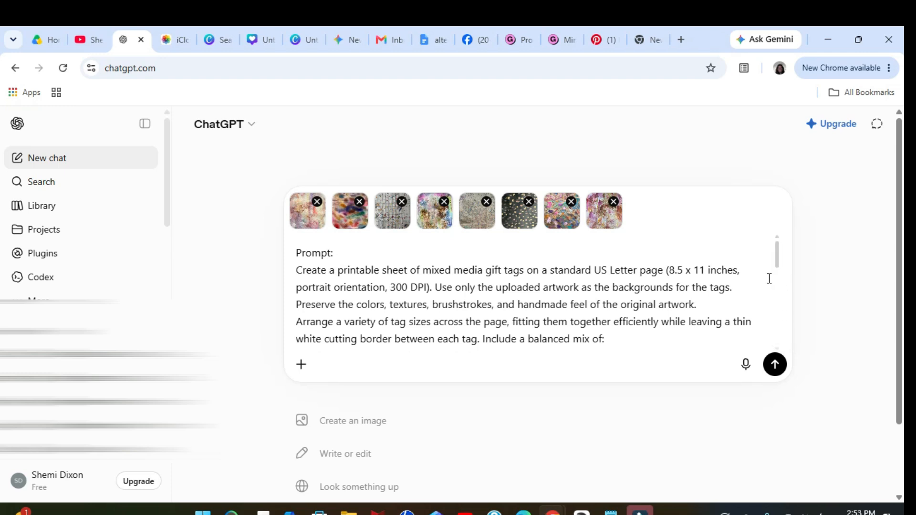
left_click(751, 269)
key("Down")
key("Down")
key("Down")
key("Down")
key("Down")
key("Down")
key("Down")
key("Down")
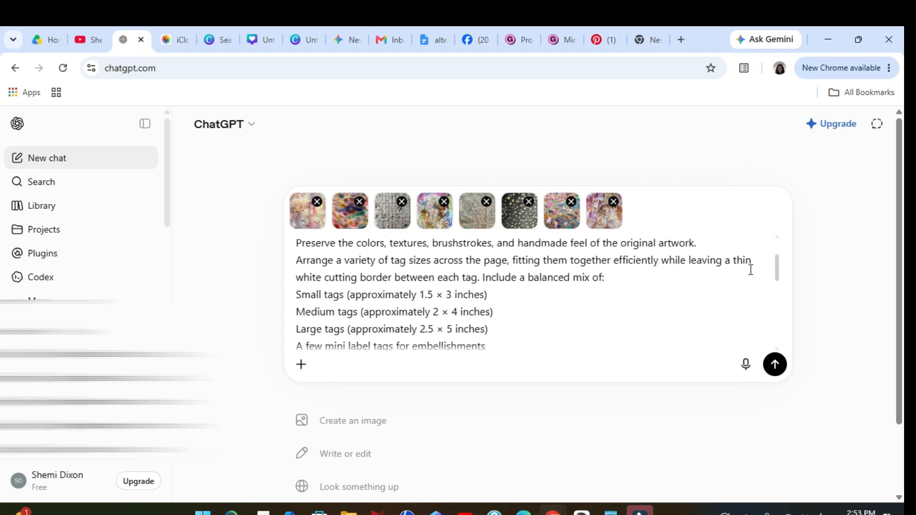
scroll(751, 270, "up", 2)
scroll(750, 270, "down", 2)
scroll(751, 270, "up", 2)
scroll(750, 269, "down", 3)
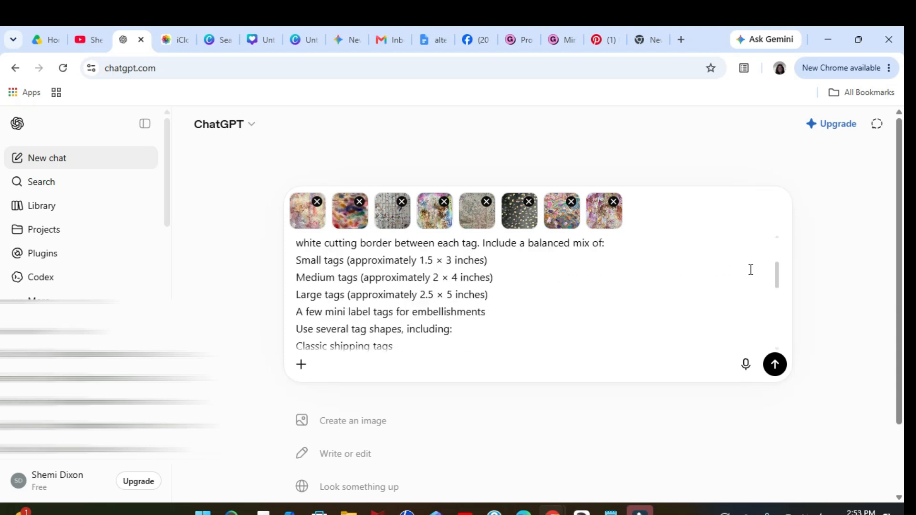
scroll(751, 270, "down", 4)
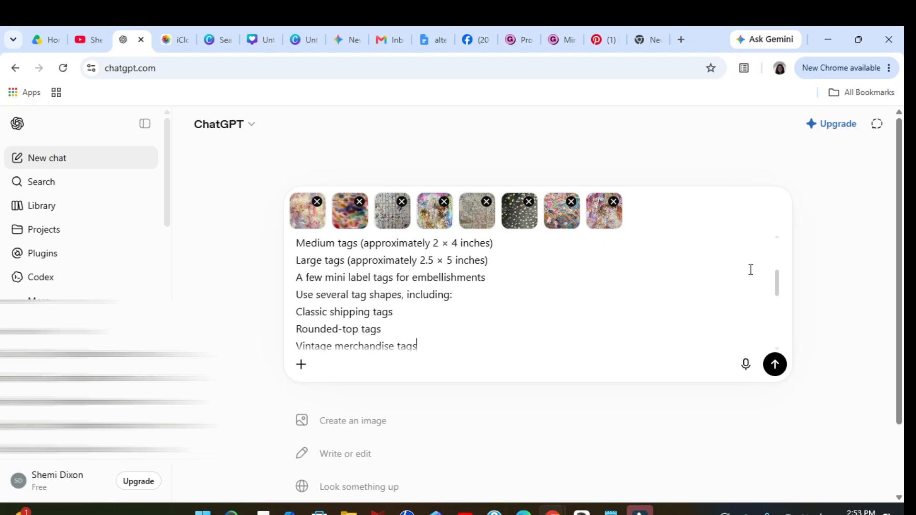
key("Return")
type("Skinny bookmark-style tags")
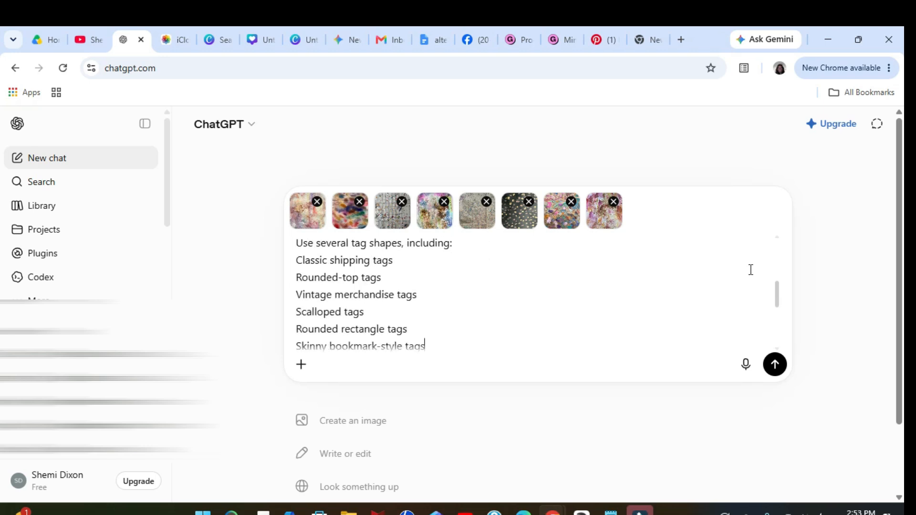
key("Return")
type("Each tag should have a centered hole at the top with a subtle reinforcement ring. Allow some tags to")
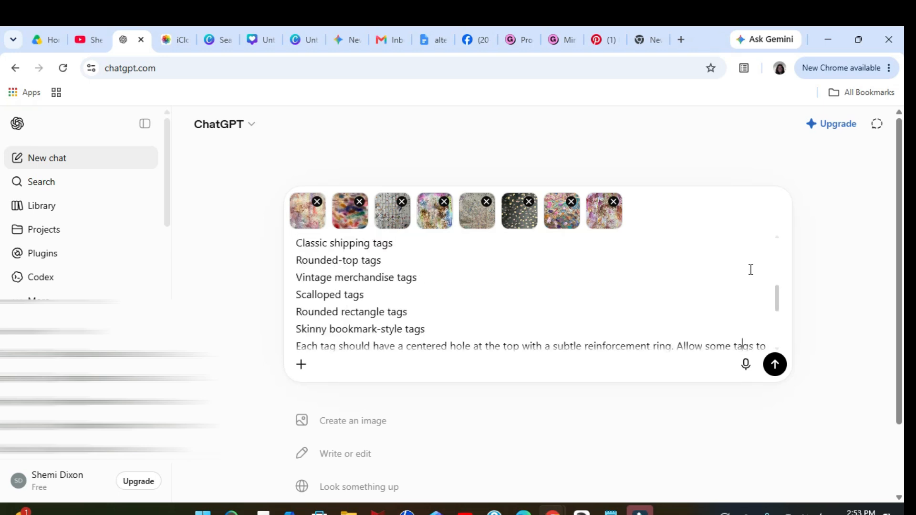
type(" display the artwork edge-to-edge, while others have thin white or lightly distressed borders to create")
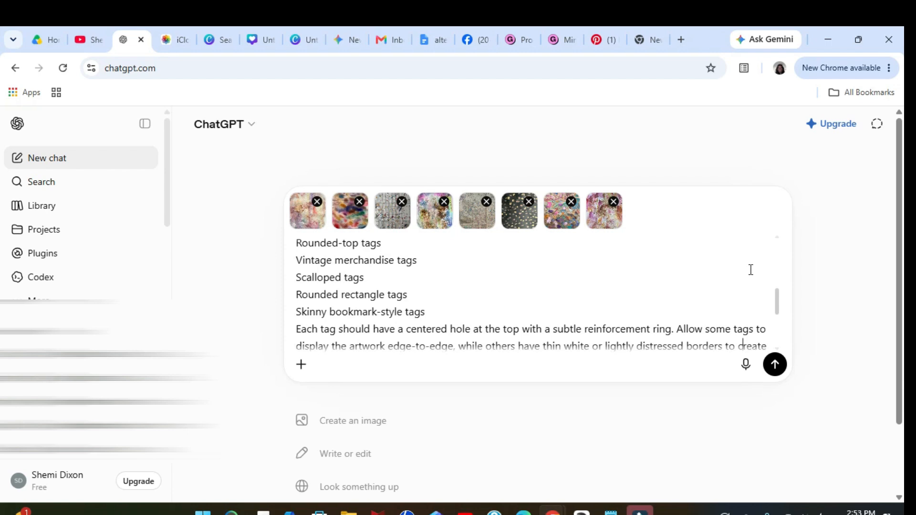
type(" visual variety.")
key("Return")
type("Rotate, crop, and scale the uploaded artwork differently for each tag so no two tags look identical.")
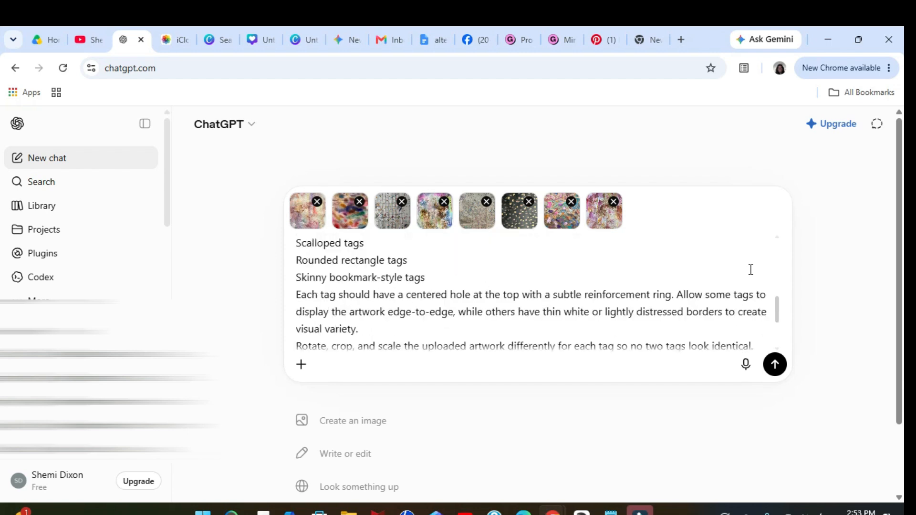
left_click_drag(780, 314, 776, 343)
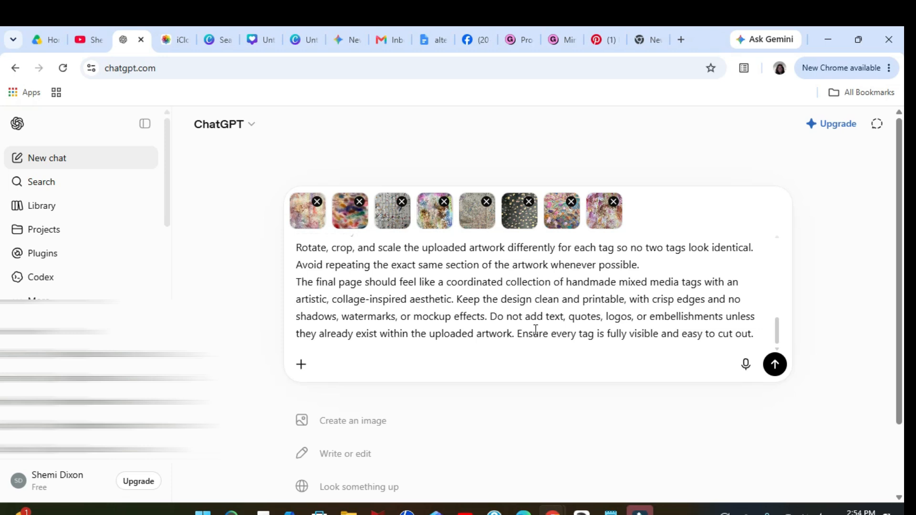
- Submit the prompt with the attached artwork and look over the generated gift tag sheet
left_click(775, 365)
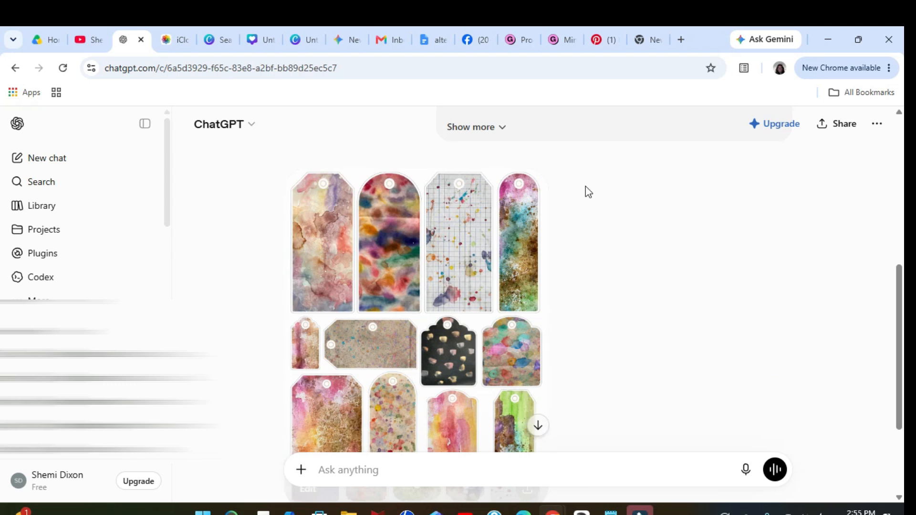
left_click(591, 327)
scroll(591, 327, "down", 2)
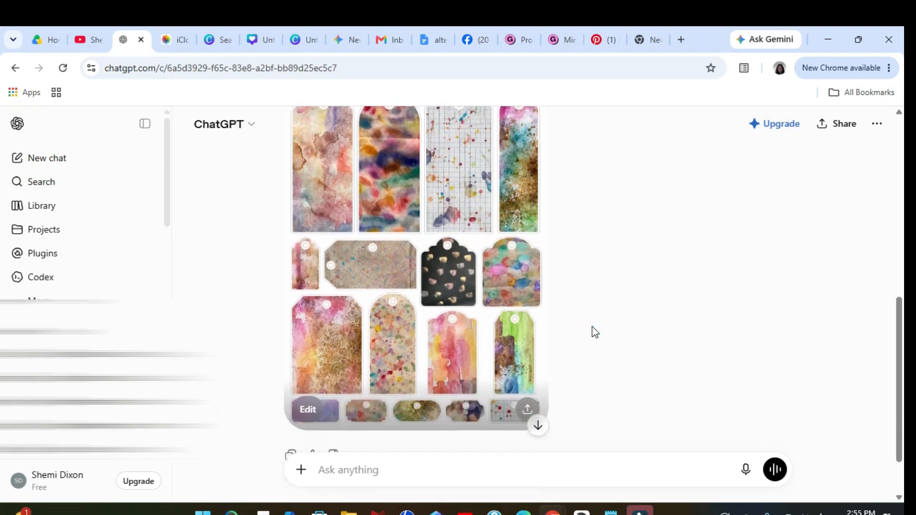
scroll(593, 332, "up", 1)
scroll(594, 332, "up", 1)
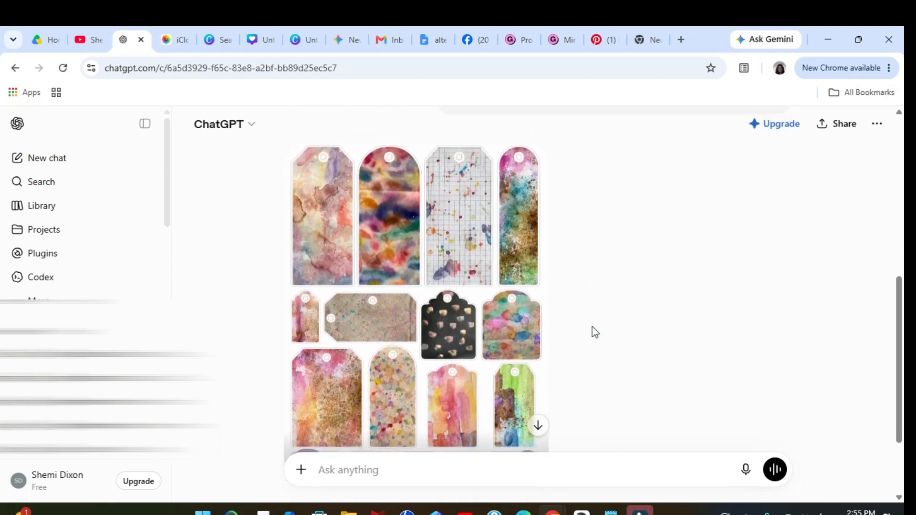
scroll(593, 332, "down", 3)
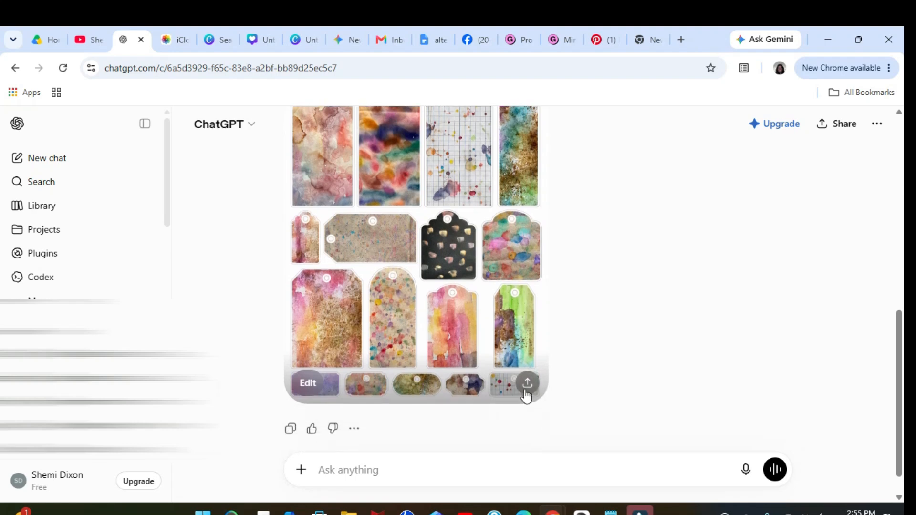
- Download the generated gift tag sheet as a PNG image to the Downloads folder and close its preview
left_click(525, 388)
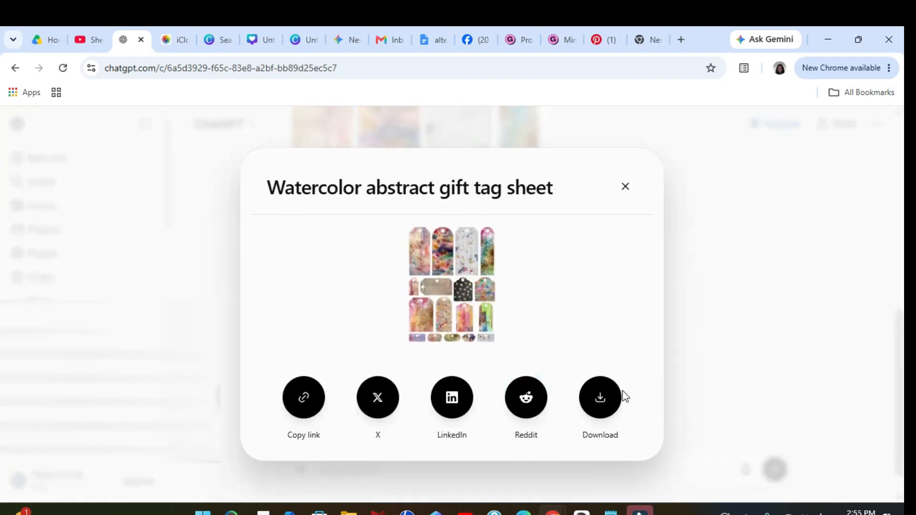
left_click(602, 400)
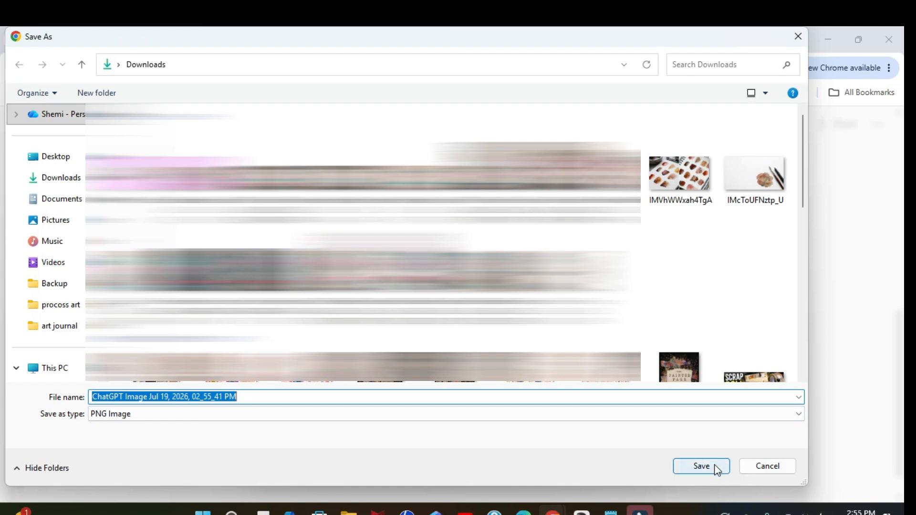
left_click(701, 466)
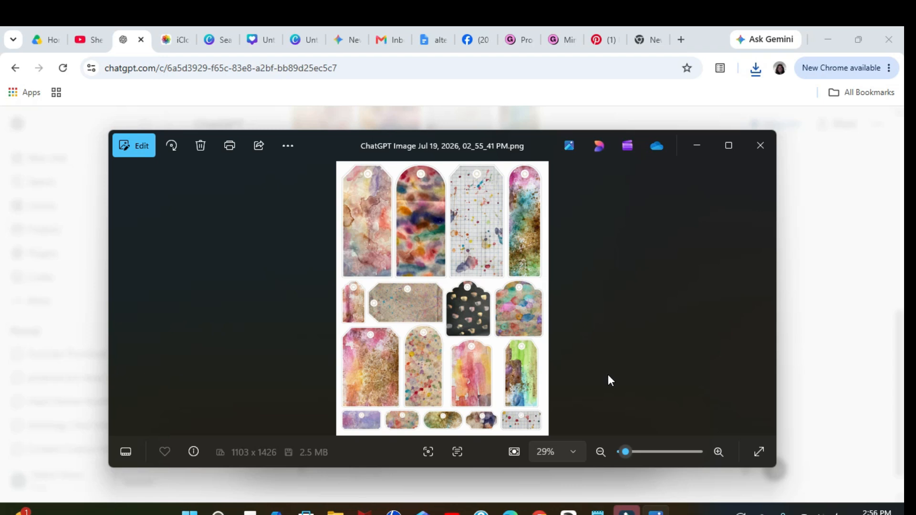
left_click(760, 147)
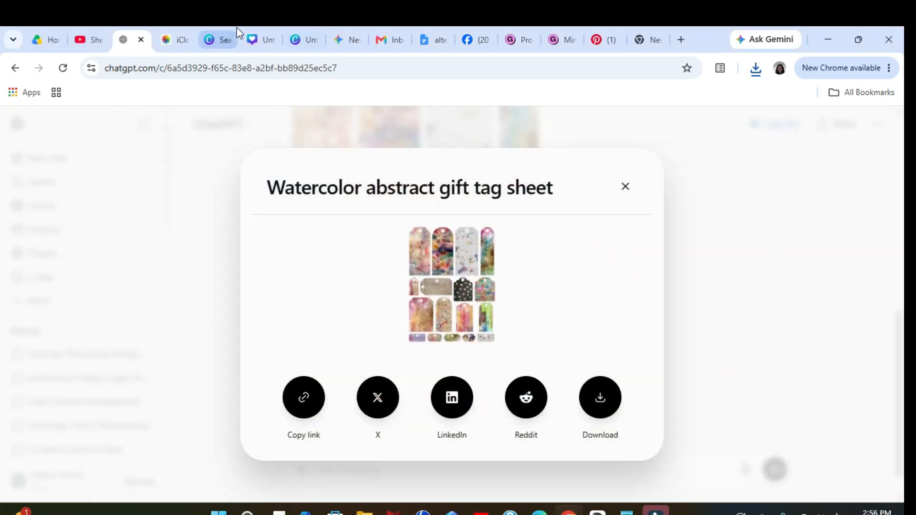
- Switch to Canva, dismiss the open design search, and create a blank Flyer (Portrait US) design, 8.5 × 11 in
left_click(207, 31)
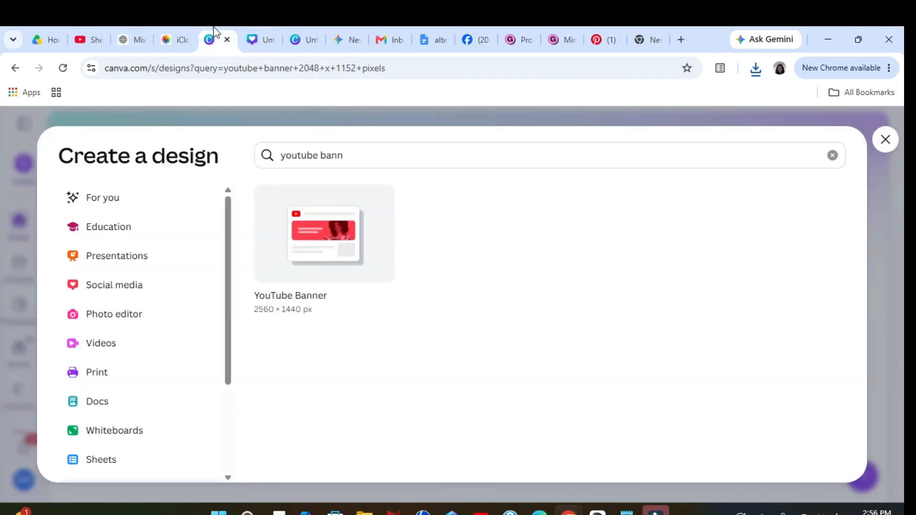
left_click(883, 139)
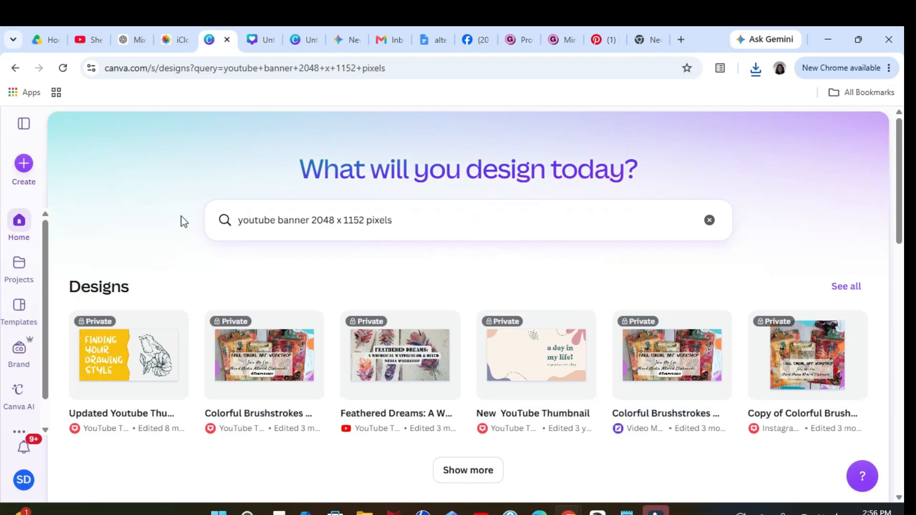
left_click(22, 161)
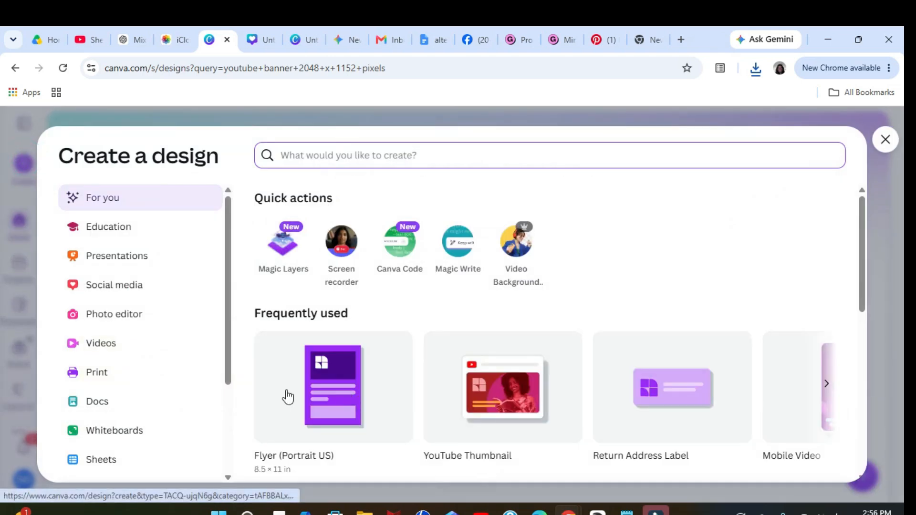
left_click(334, 426)
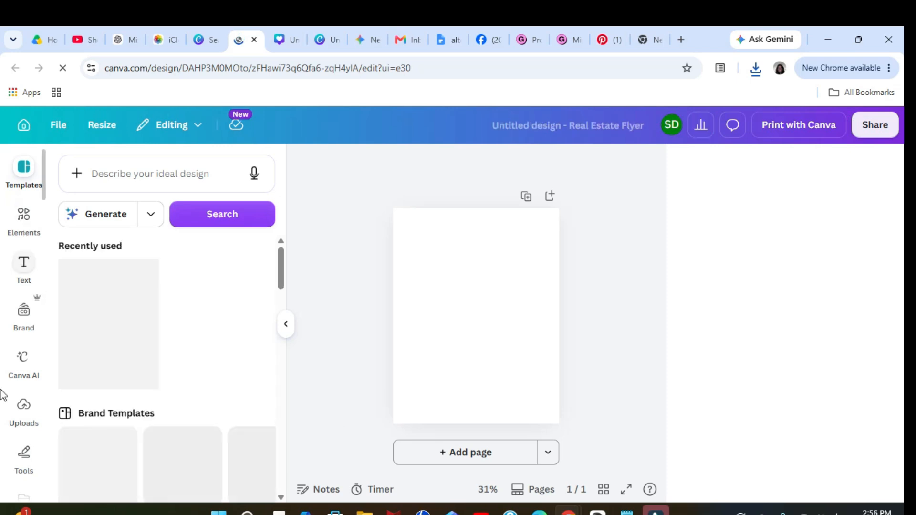
- Upload the file "ChatGPT Image Jul 19, 2026, 02_55_41 PM" from the Downloads folder to the design's uploads
left_click(25, 406)
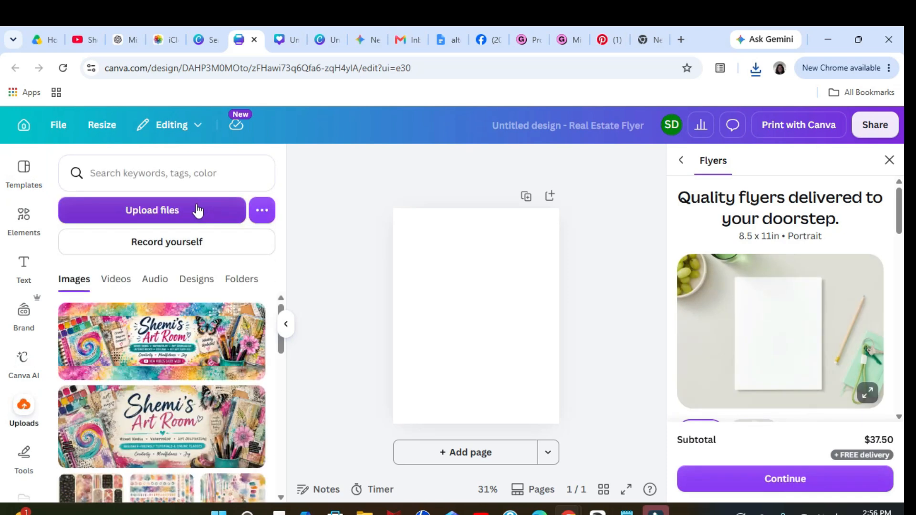
left_click(198, 211)
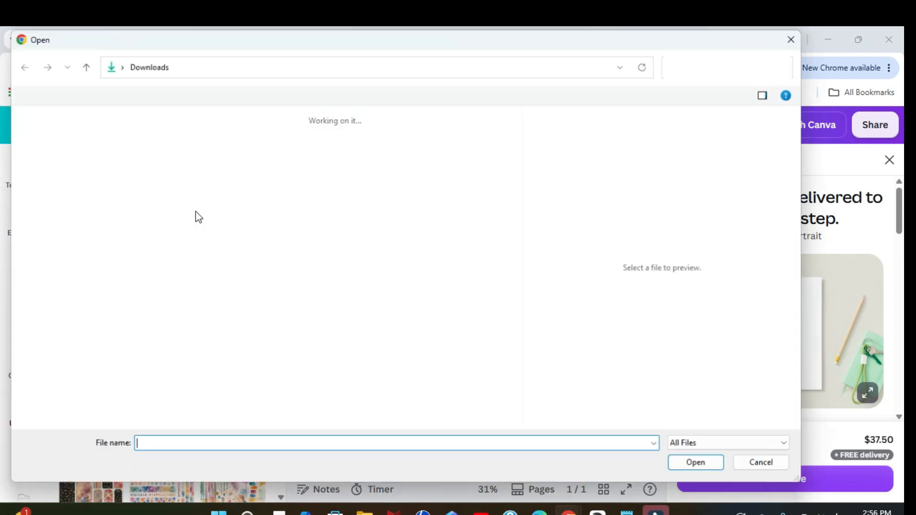
left_click(171, 176)
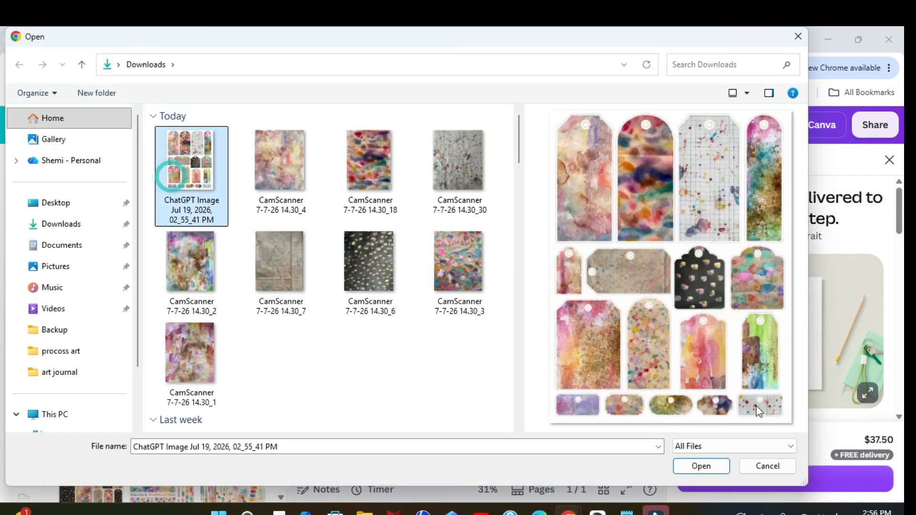
left_click(702, 466)
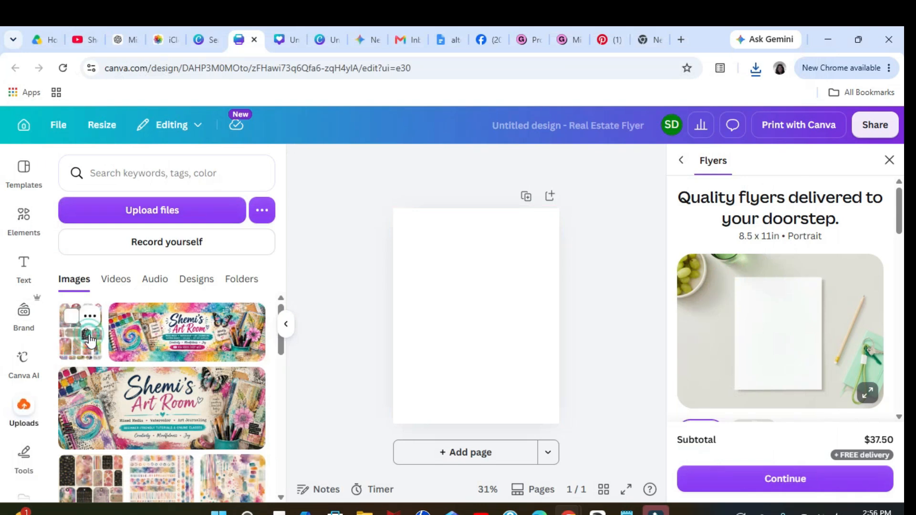
- Place the uploaded gift tag sheet on the blank page and set the image as the page background
left_click(90, 340)
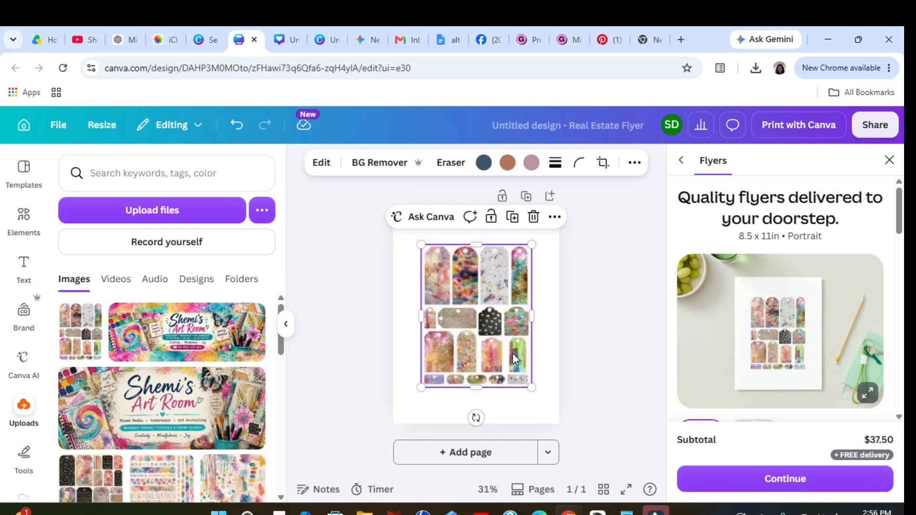
key("Escape")
left_click(517, 306)
left_click(554, 218)
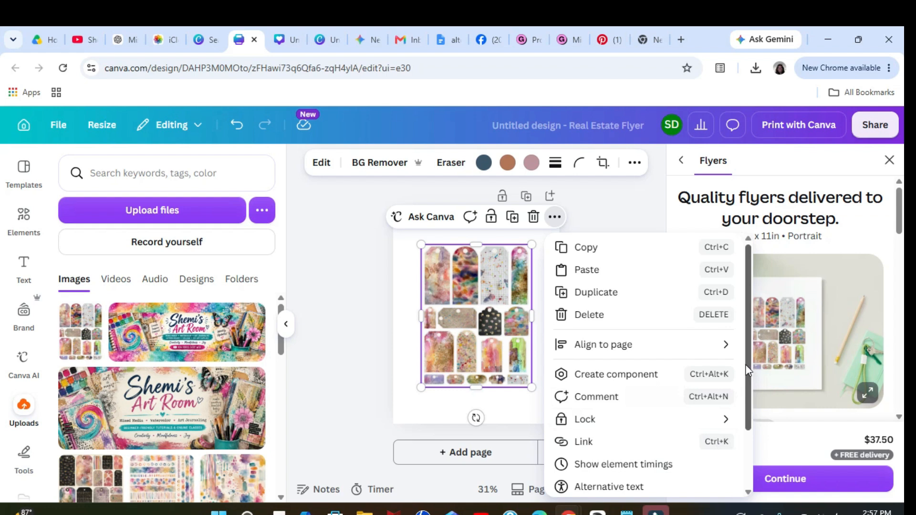
left_click_drag(748, 371, 745, 414)
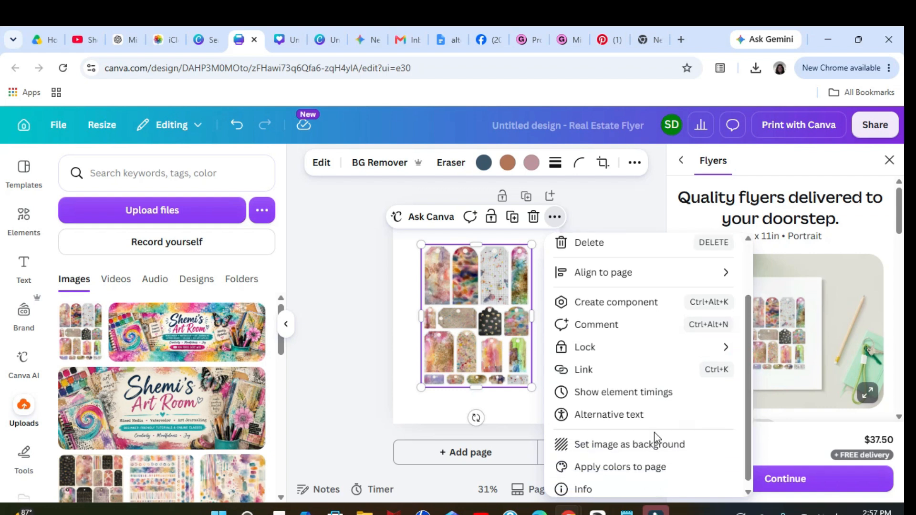
left_click(594, 445)
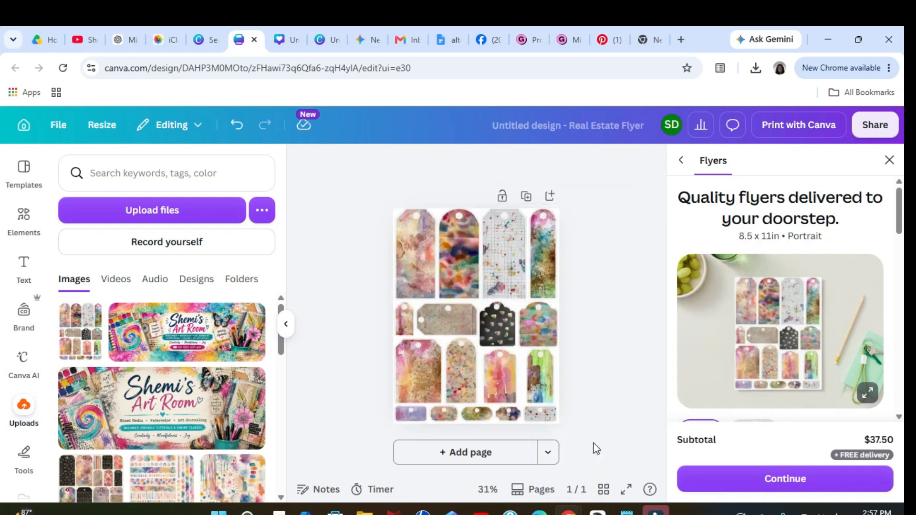
- Add a second page, place the tag sheet image on it, and resize and center it to fill the page with a narrow white margin
left_click(550, 196)
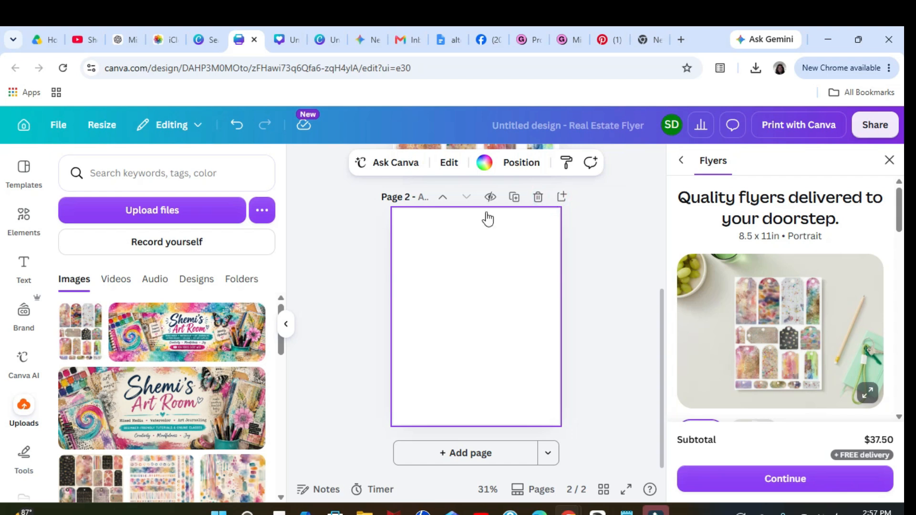
left_click(86, 340)
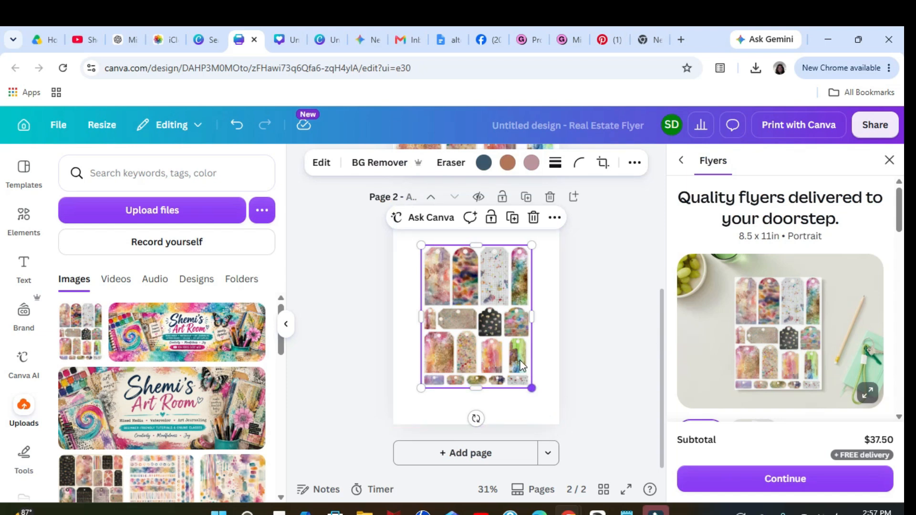
left_click_drag(507, 330, 482, 295)
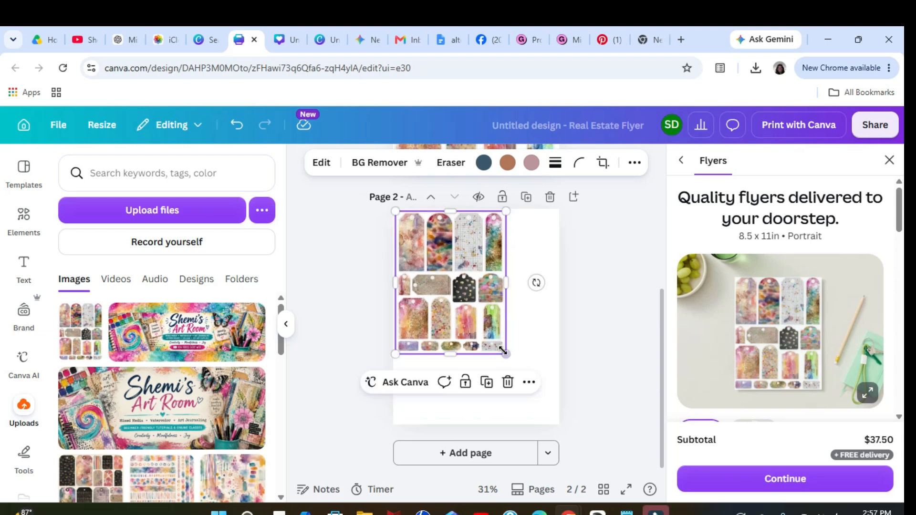
left_click_drag(505, 353, 563, 415)
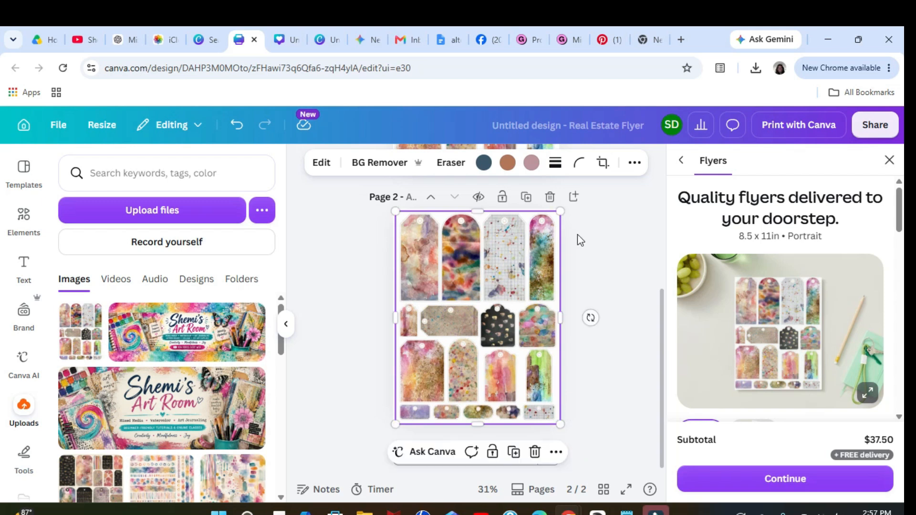
left_click_drag(560, 210, 557, 216)
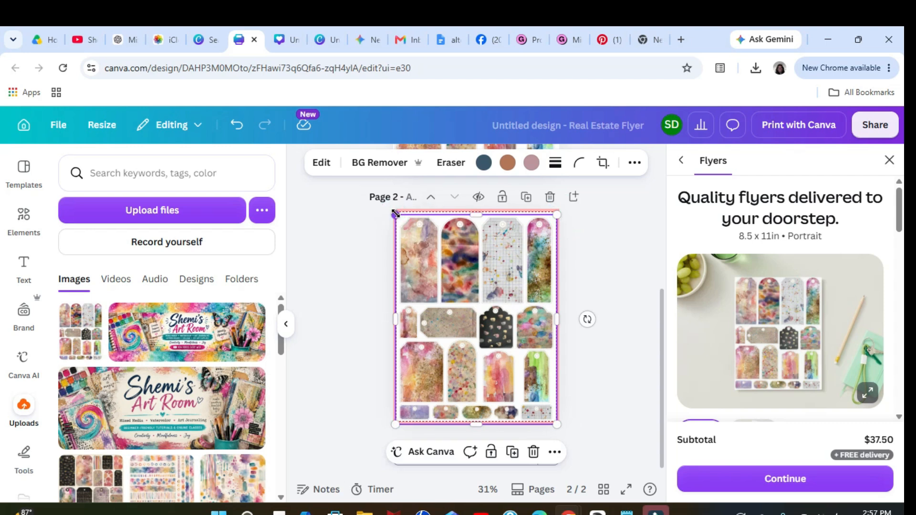
left_click_drag(396, 213, 399, 216)
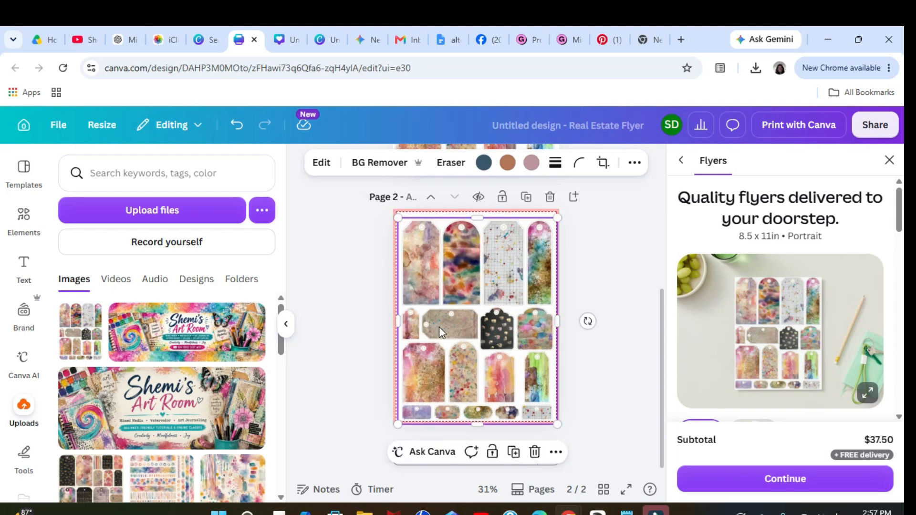
left_click_drag(439, 332, 440, 323)
left_click(617, 352)
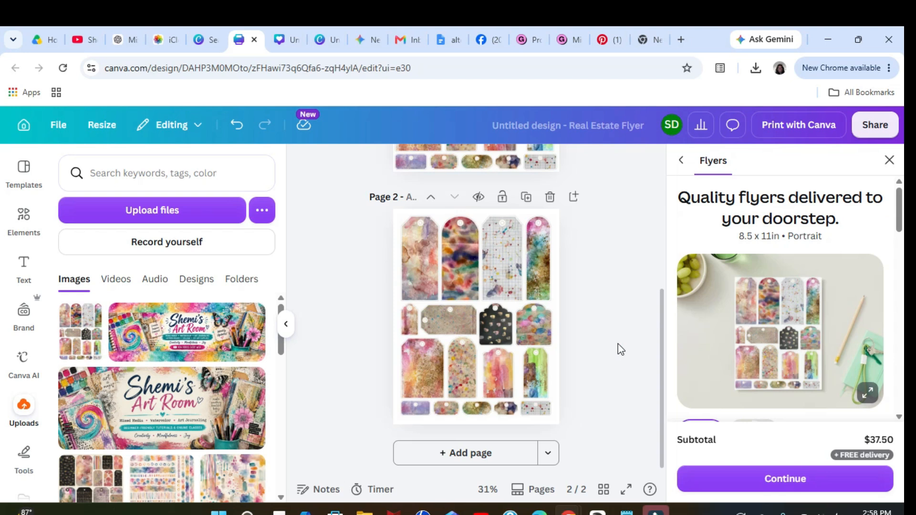
- Rename the design "AI Tags Made with Watercolor" and close the Flyers print offer
scroll(662, 152, "up", 5)
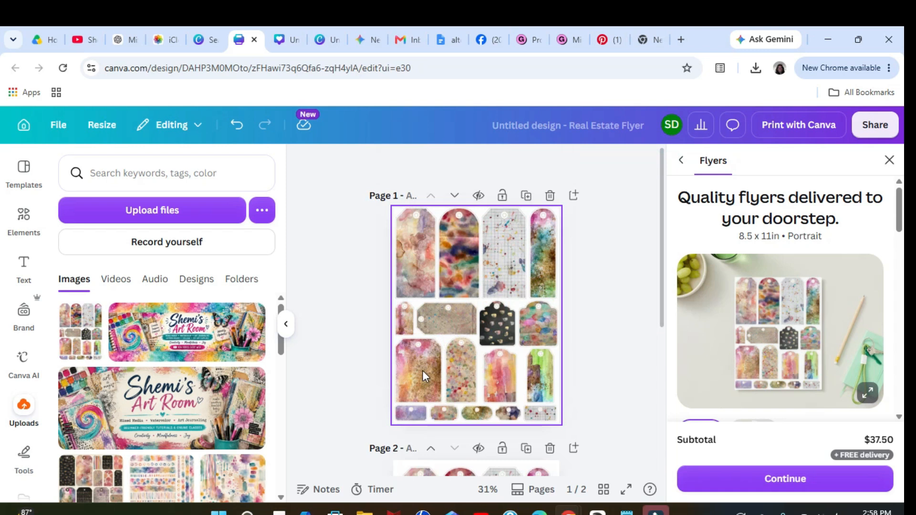
left_click(641, 125)
key("BackSpace")
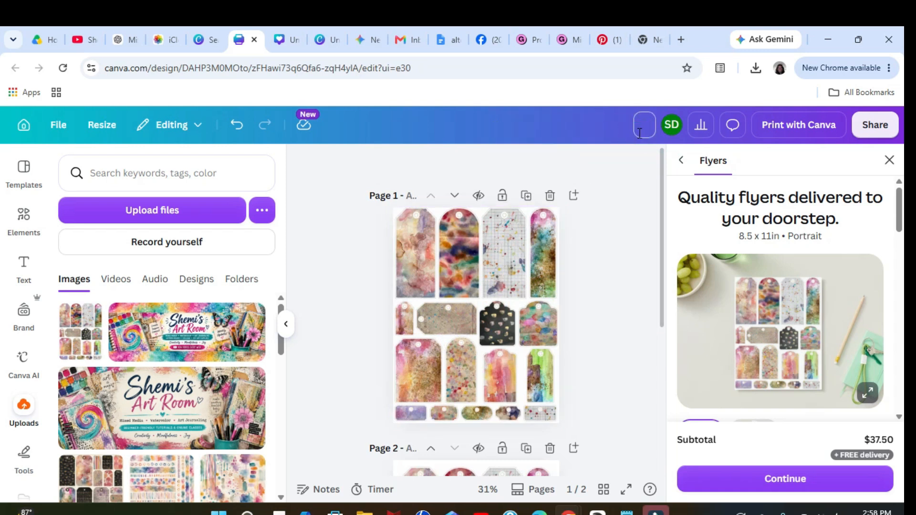
type("AI Tag Wi")
key("BackSpace")
key("BackSpace")
key("BackSpace")
type("s Made with")
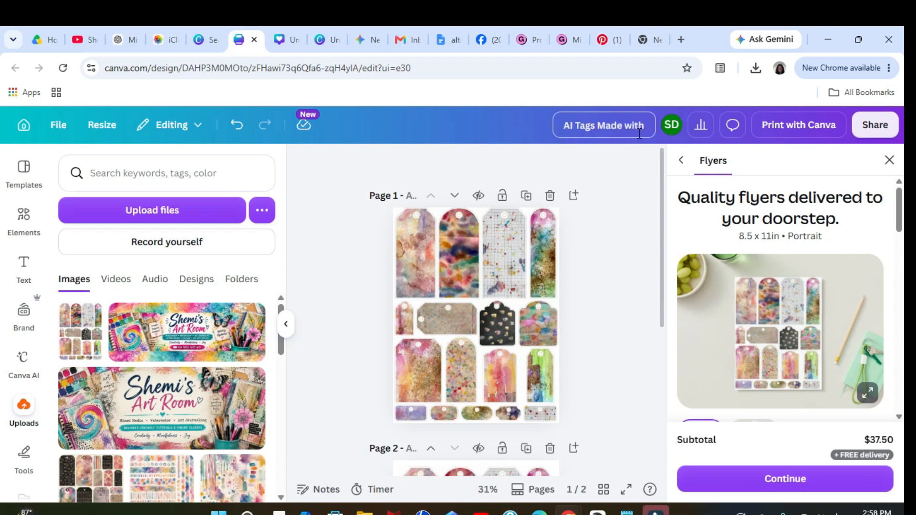
type(" Wat")
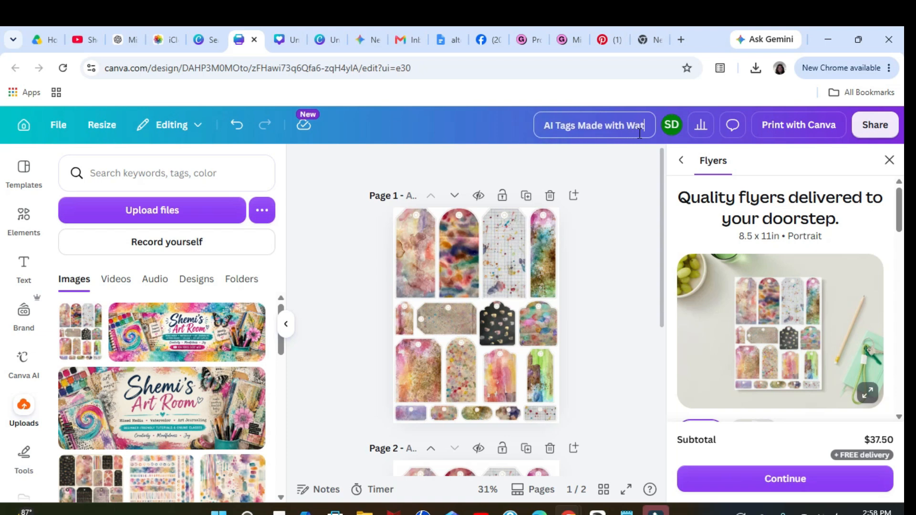
type("ercolor")
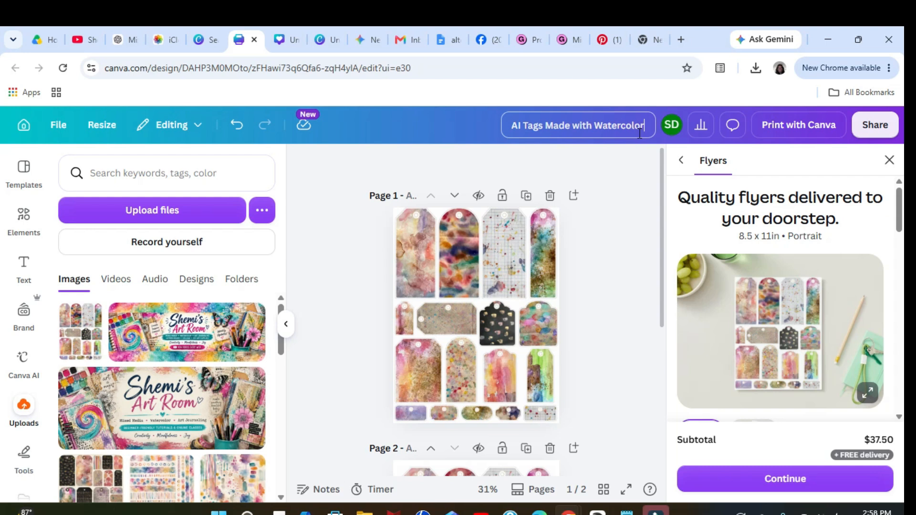
left_click(894, 166)
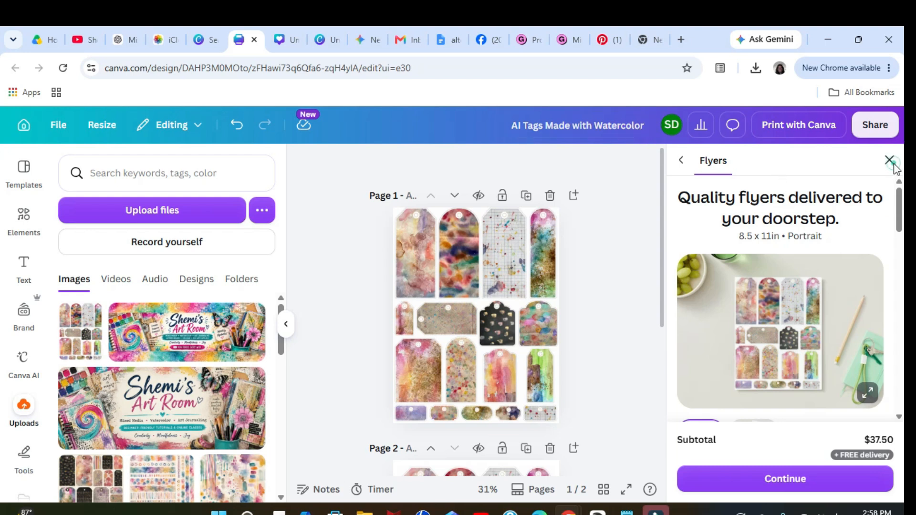
left_click(890, 160)
- Open the design's download settings and choose the PDF file type with the Print preset, comparing it with the Digital preset
left_click(875, 125)
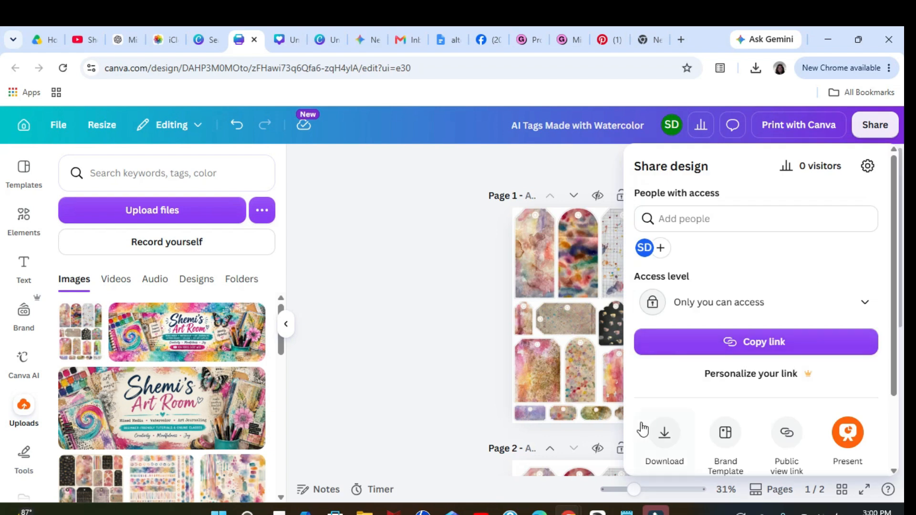
left_click(664, 433)
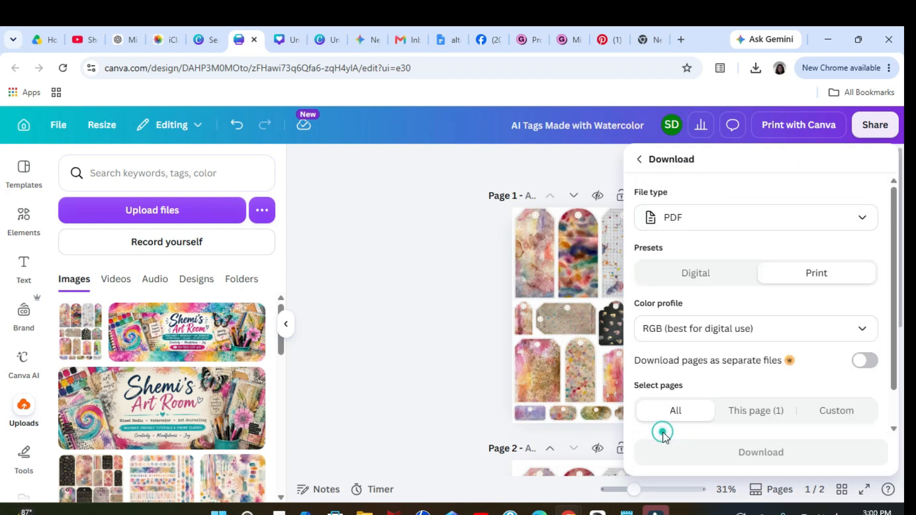
left_click(787, 220)
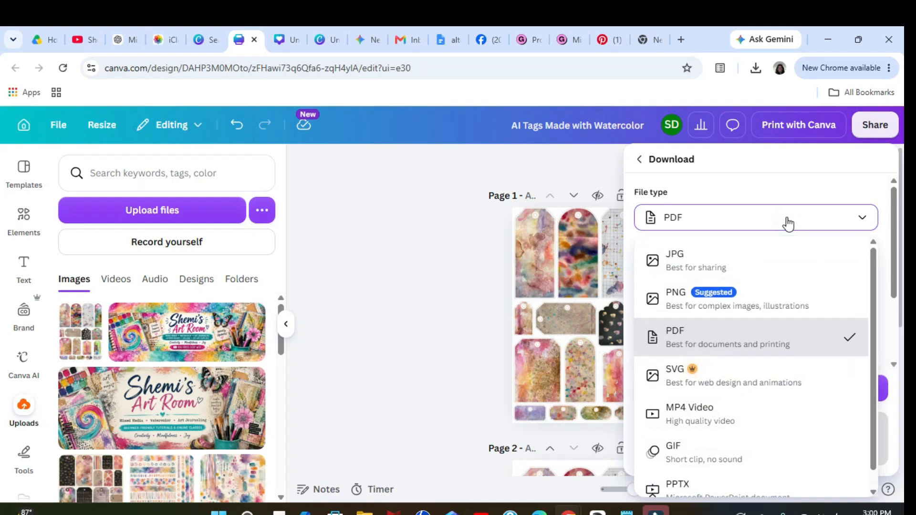
left_click(748, 343)
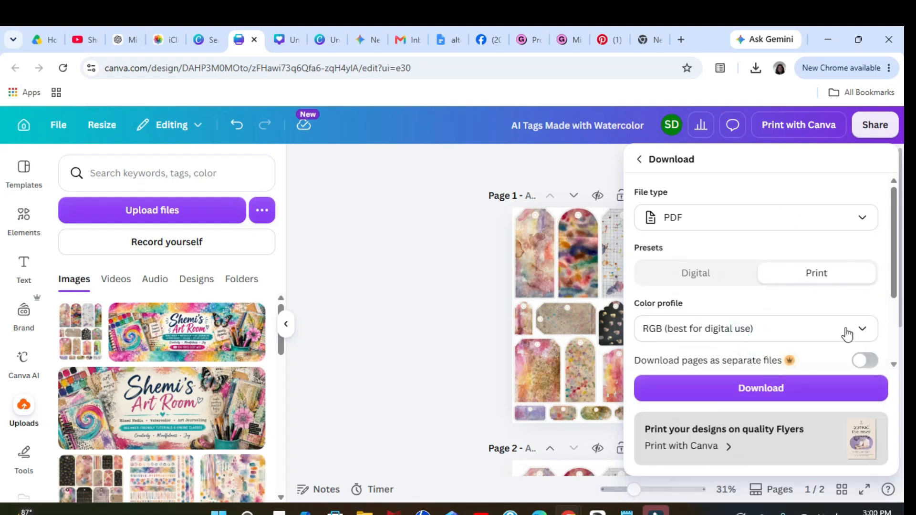
left_click(724, 280)
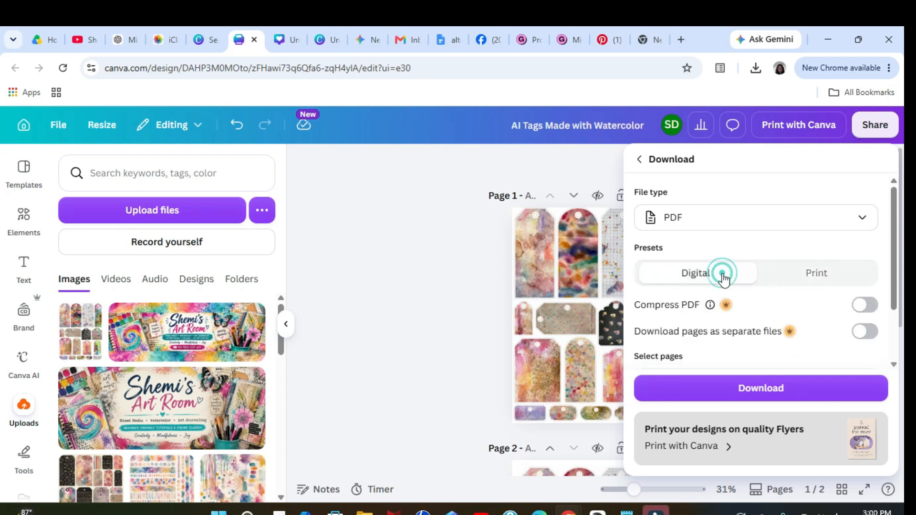
left_click(807, 271)
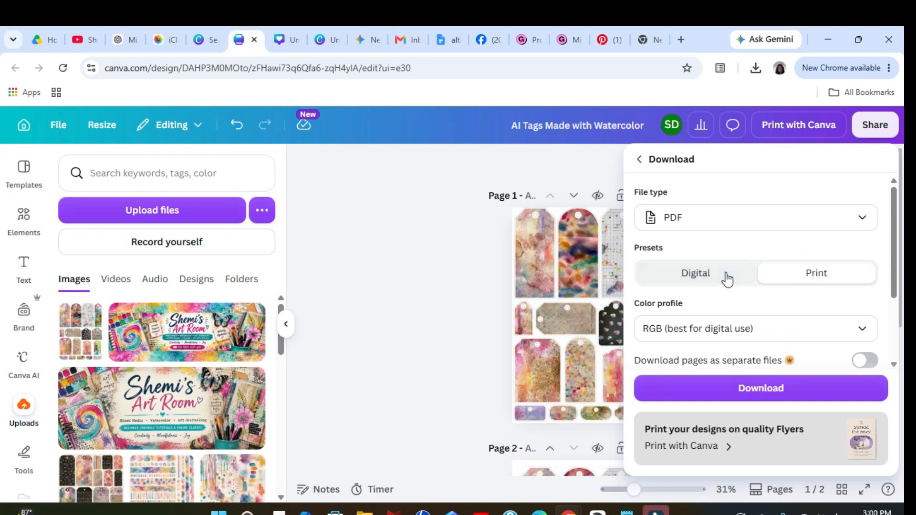
left_click(726, 275)
left_click(805, 277)
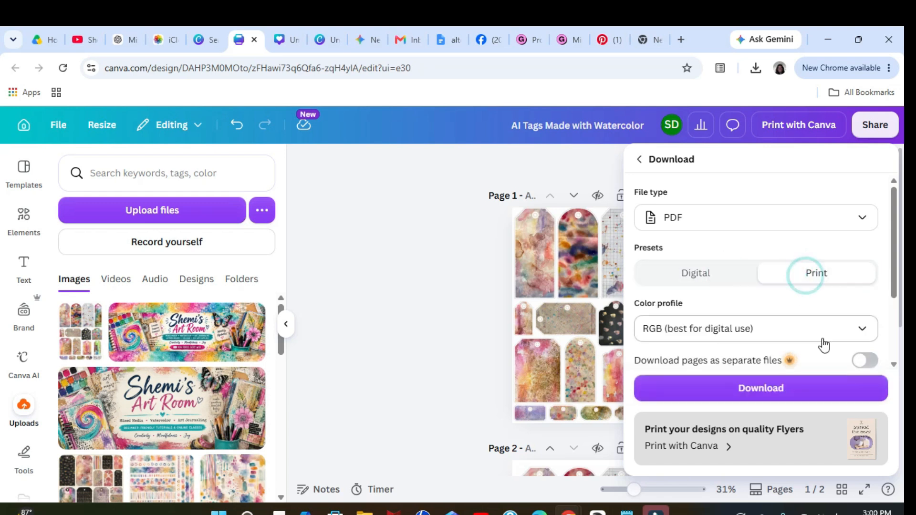
- Set the PDF color profile to CMYK (best for professional printing), and switch the separate page files option on and back off
left_click(843, 335)
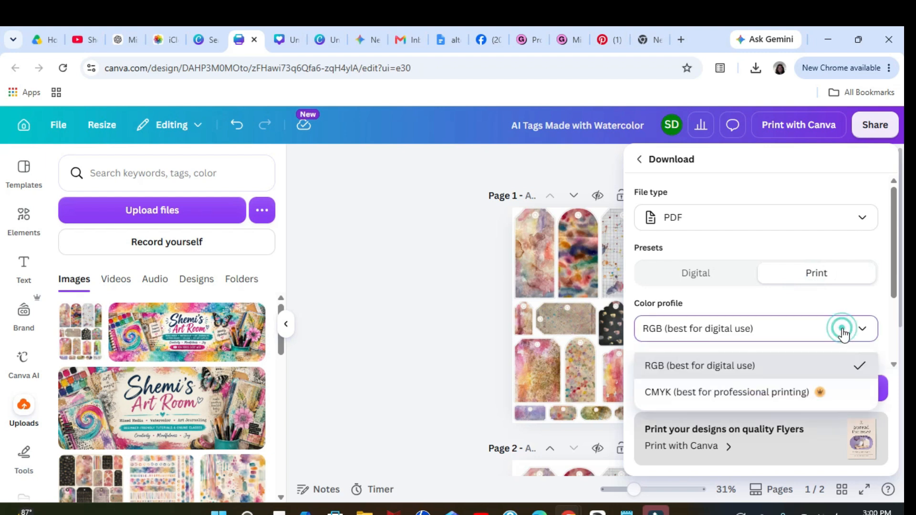
left_click(774, 398)
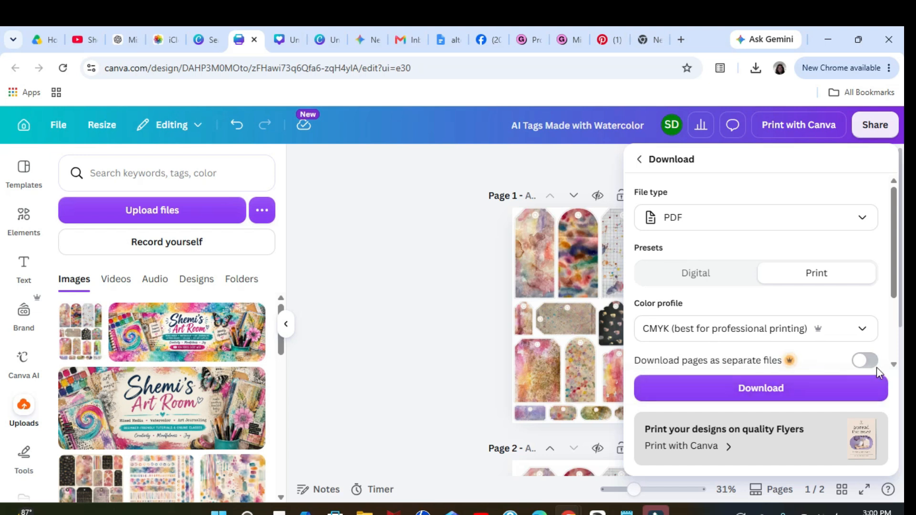
left_click(856, 364)
left_click(856, 362)
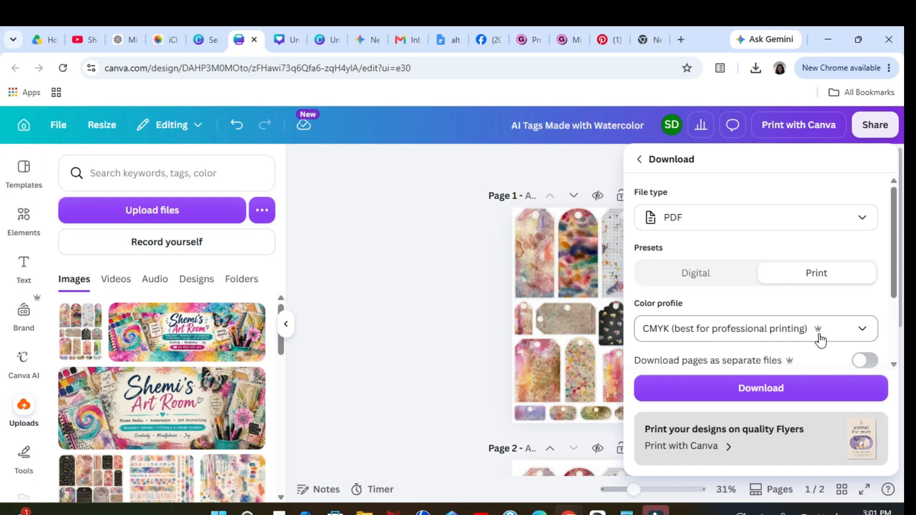
- Download the design as a PDF, save it as "AI Tags Made with Watercolor" in the Downloads folder, and open the saved file
left_click(786, 388)
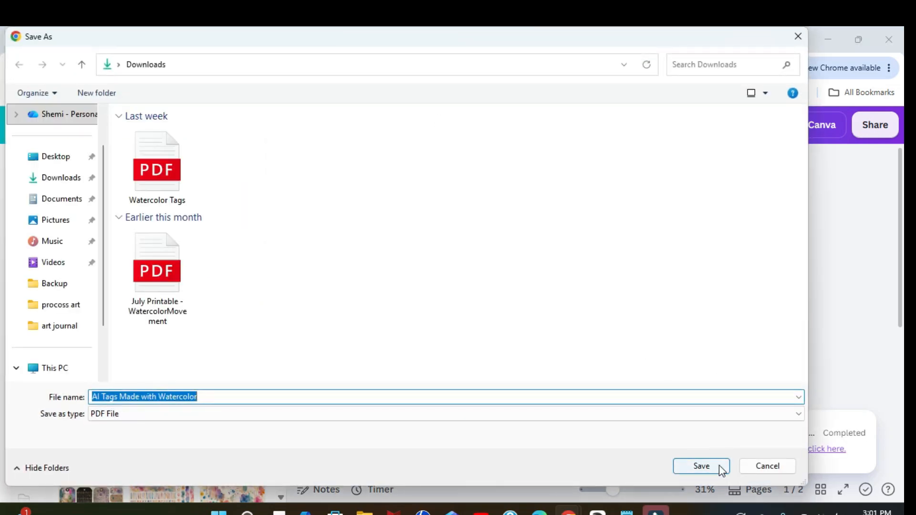
left_click(718, 466)
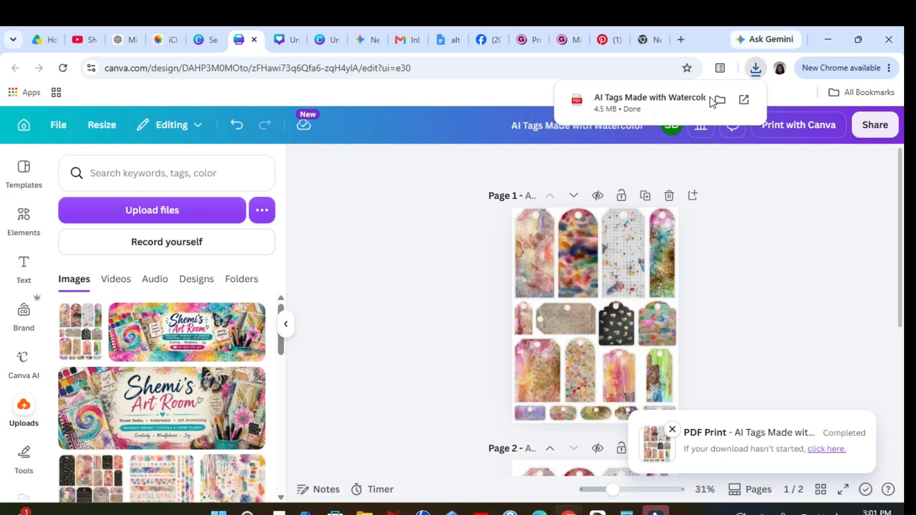
left_click(681, 105)
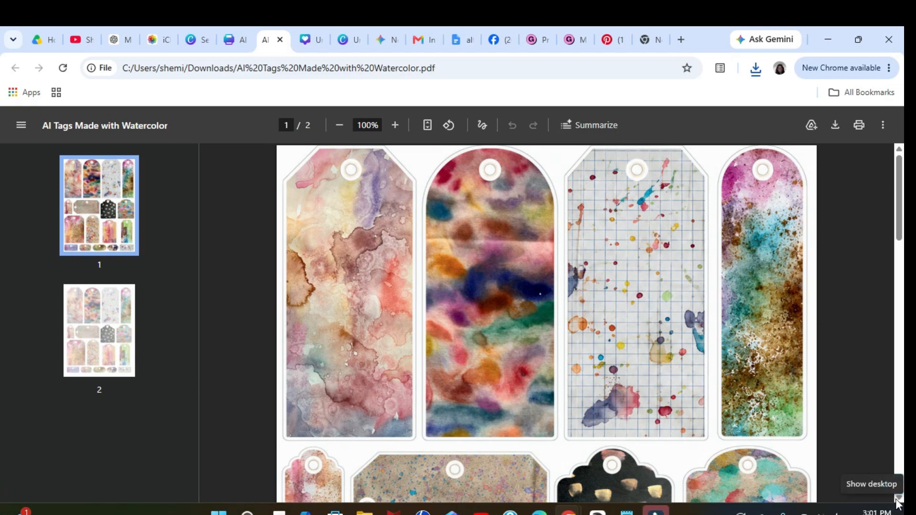
- Look through the downloaded PDF, examining the tags on the first page down to the start of the second page
scroll(897, 401, "down", 5)
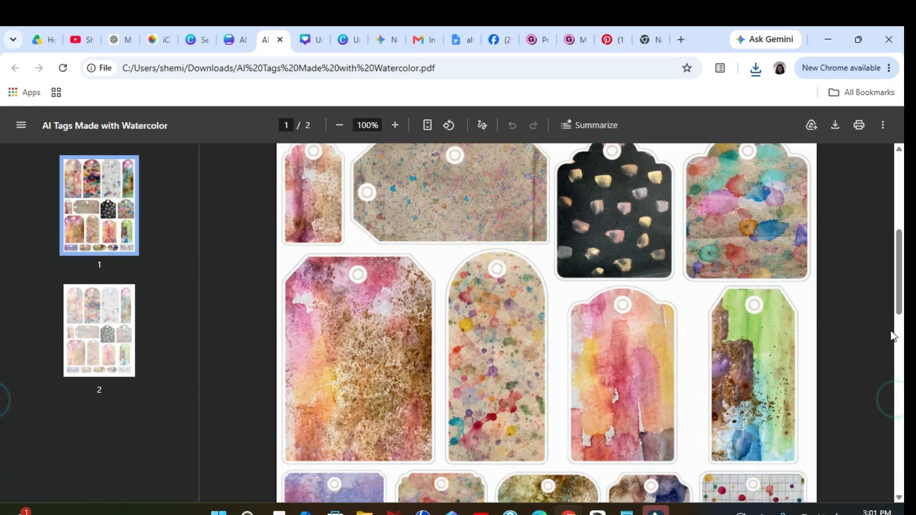
left_click(898, 150)
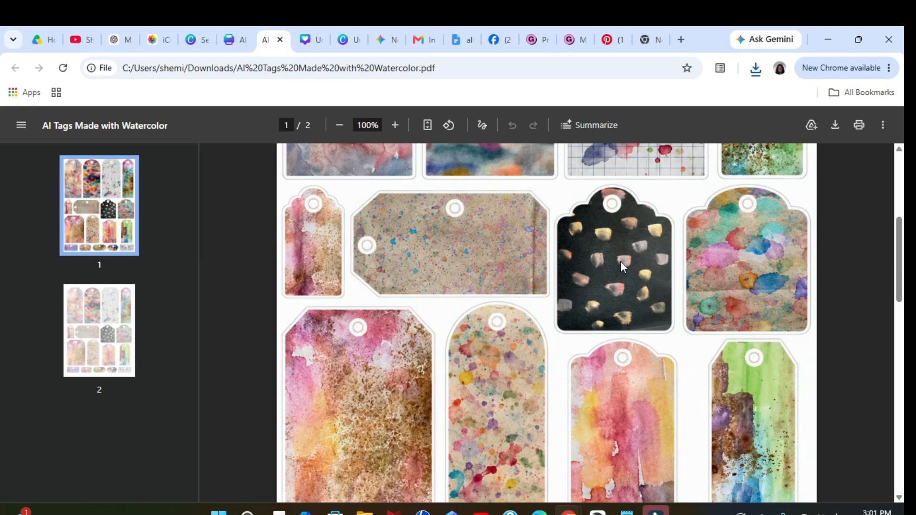
left_click(898, 499)
left_click(898, 498)
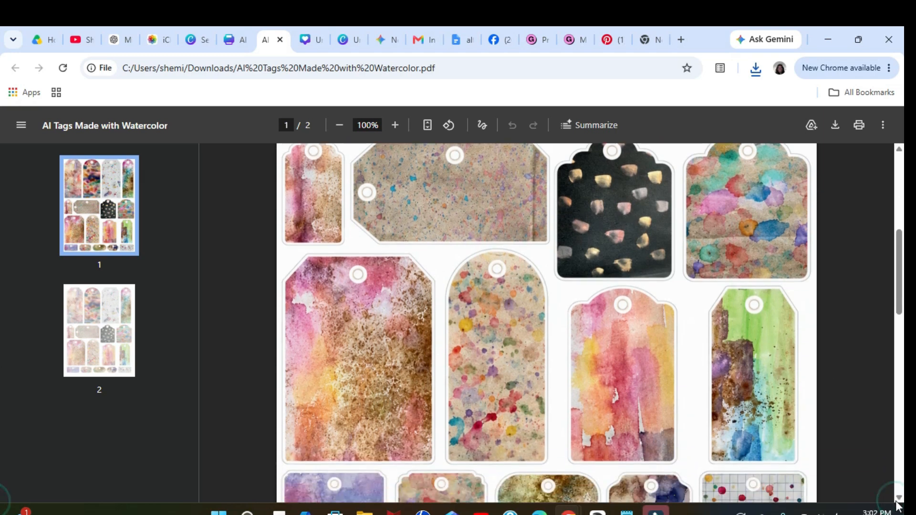
left_click(898, 498)
left_click(898, 498)
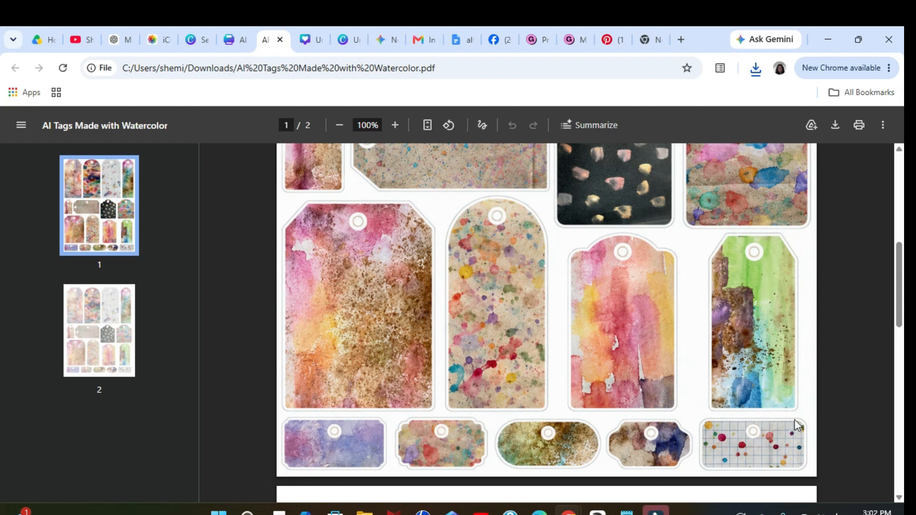
left_click(899, 498)
left_click(899, 498)
left_click(899, 497)
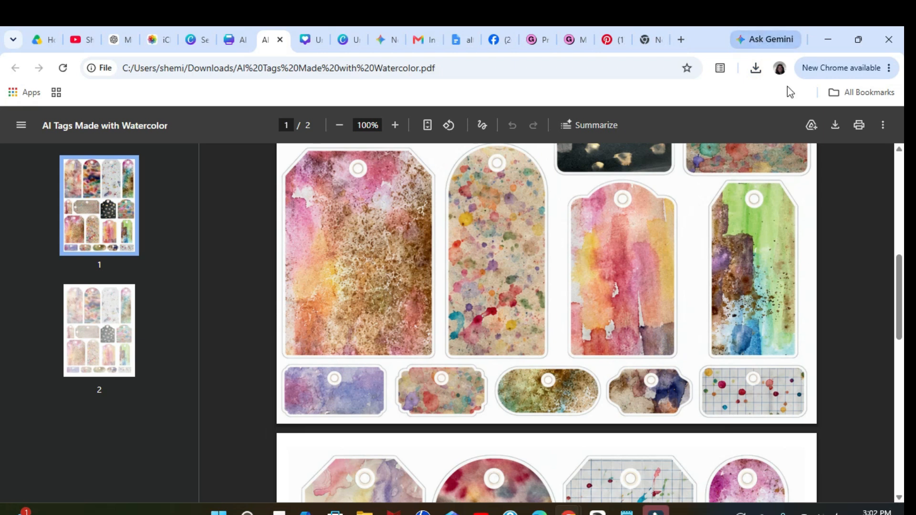
- Open the print settings for the PDF and set the scale to Fit to printable area
left_click(860, 126)
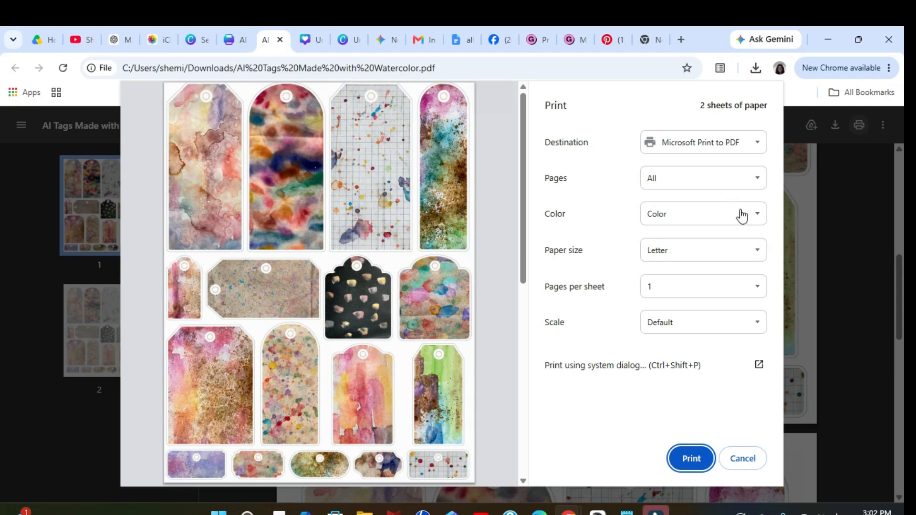
left_click(750, 322)
left_click(750, 322)
left_click(750, 323)
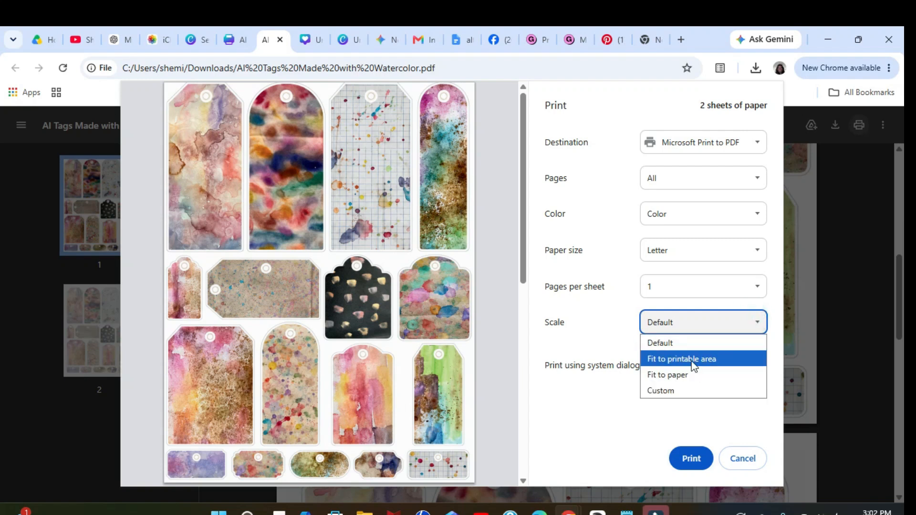
left_click(693, 363)
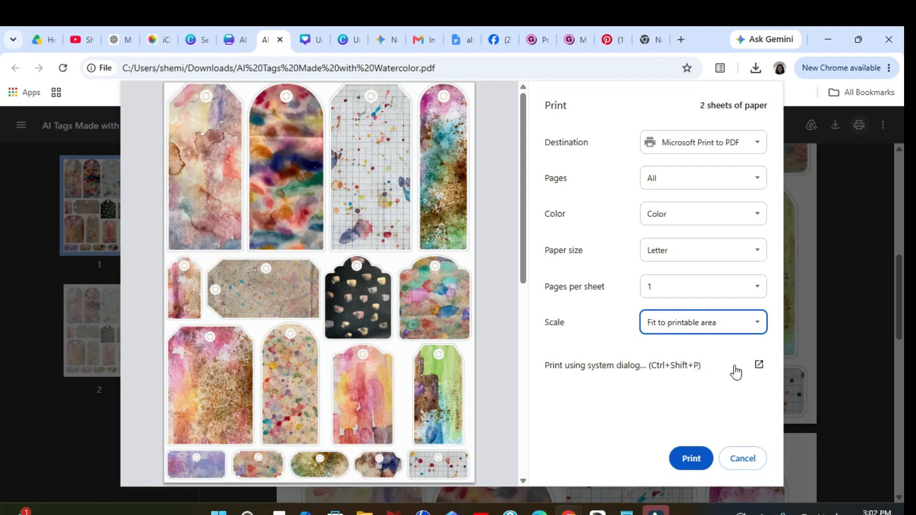
- Try the Fit to paper and Custom print scales, return the scale to Default, and cancel printing
left_click(725, 329)
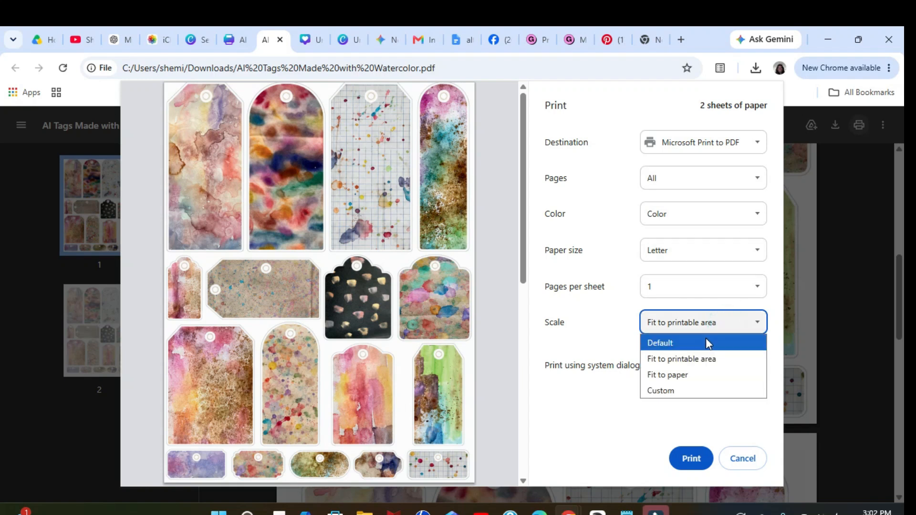
left_click(679, 377)
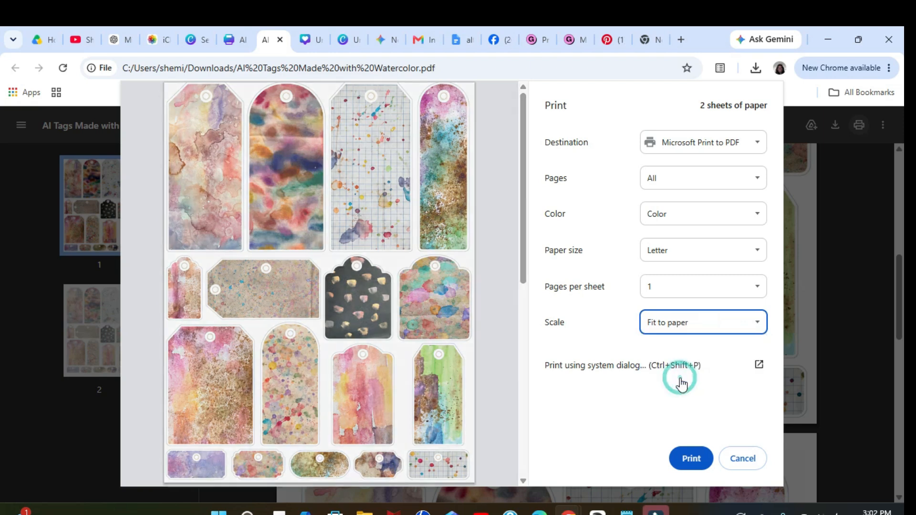
left_click(695, 328)
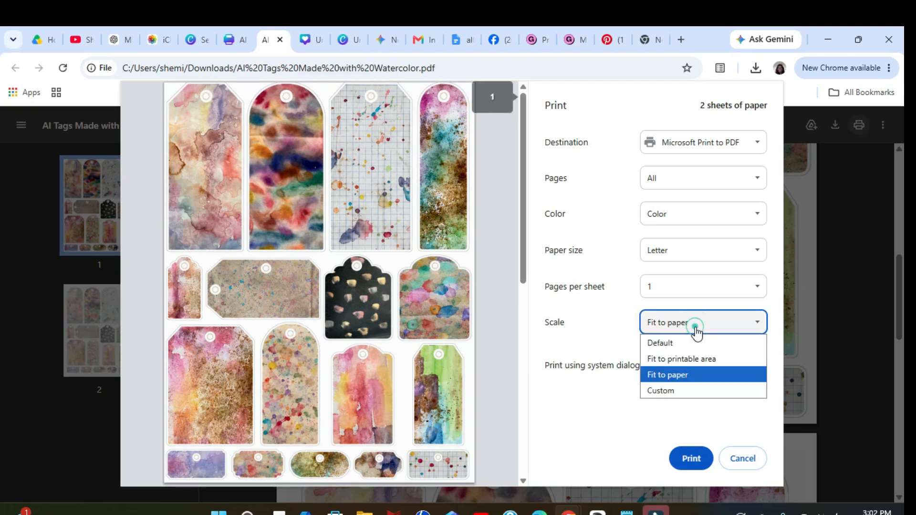
left_click(682, 389)
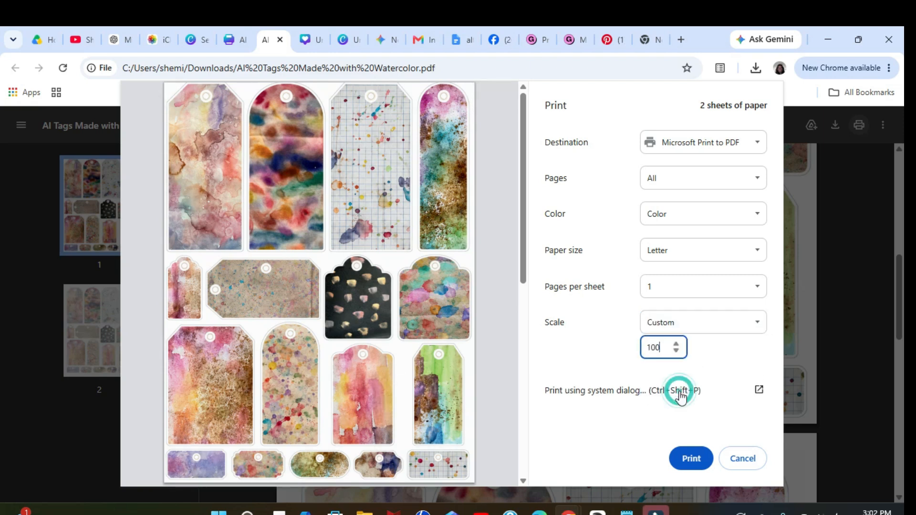
left_click(697, 328)
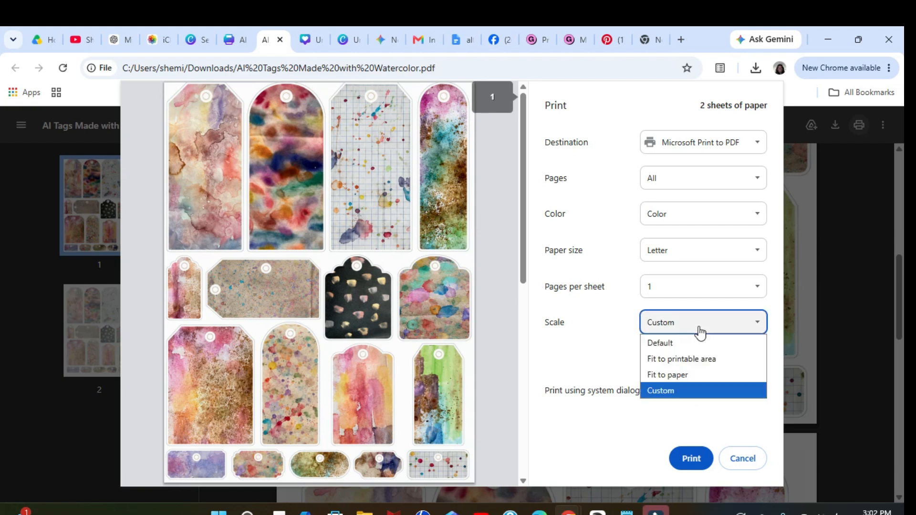
left_click(676, 343)
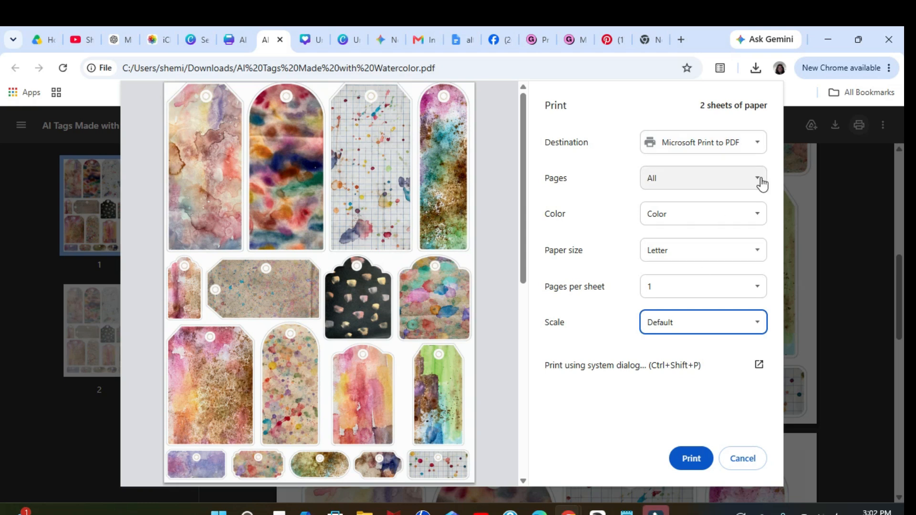
left_click(740, 452)
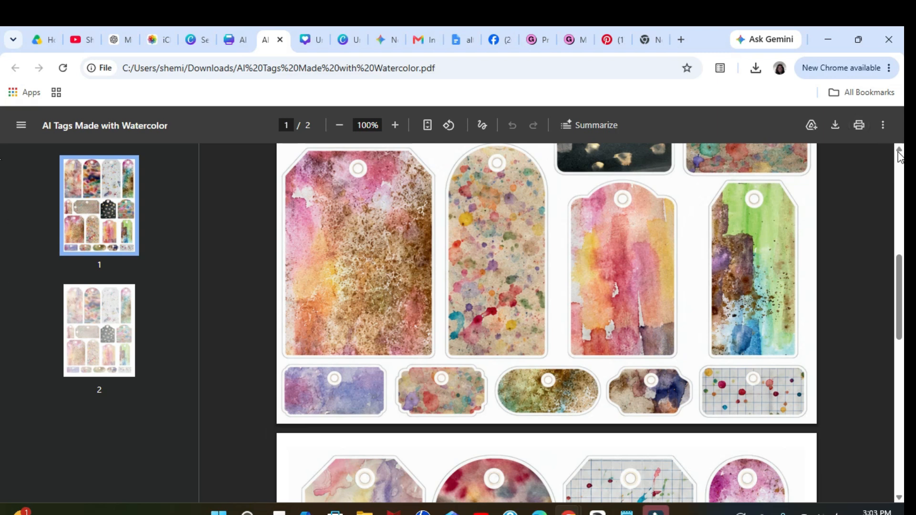
- Switch to the ChatGPT conversation and close the sharing dialog of the watercolor gift tag sheet
scroll(899, 156, "up", 10)
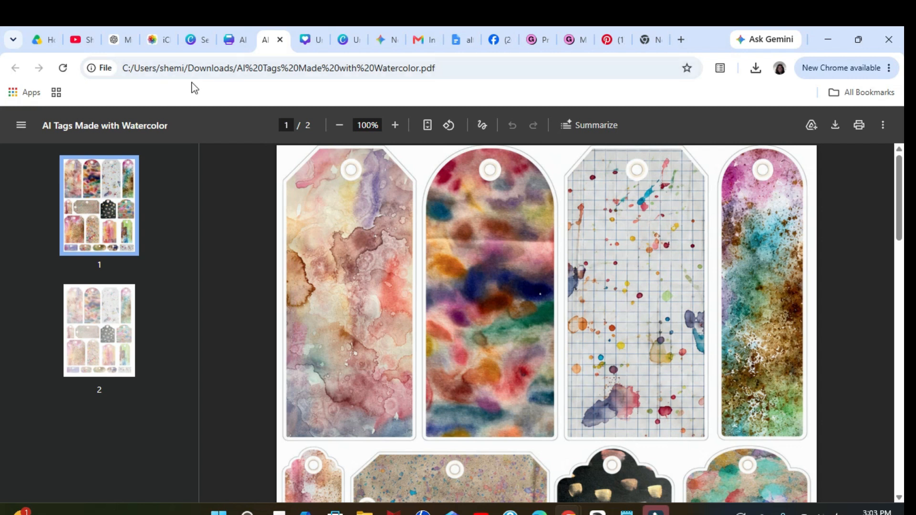
left_click(123, 39)
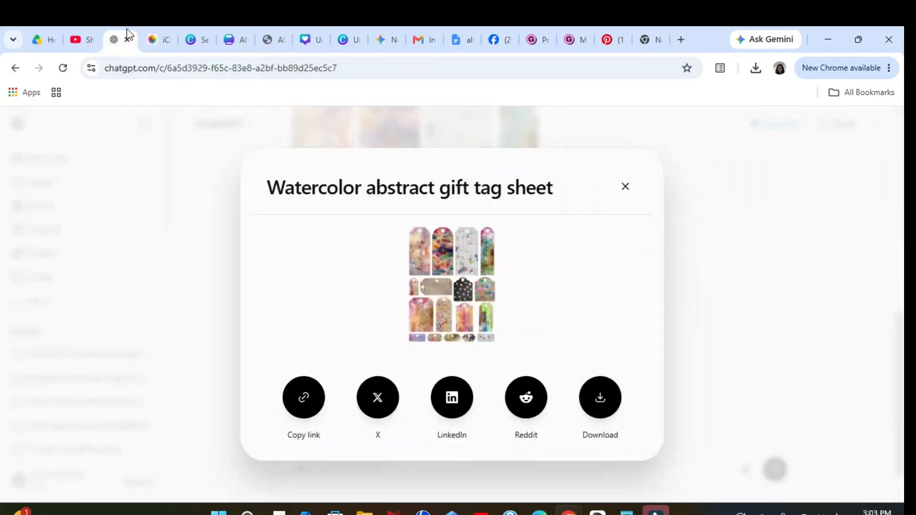
left_click(635, 190)
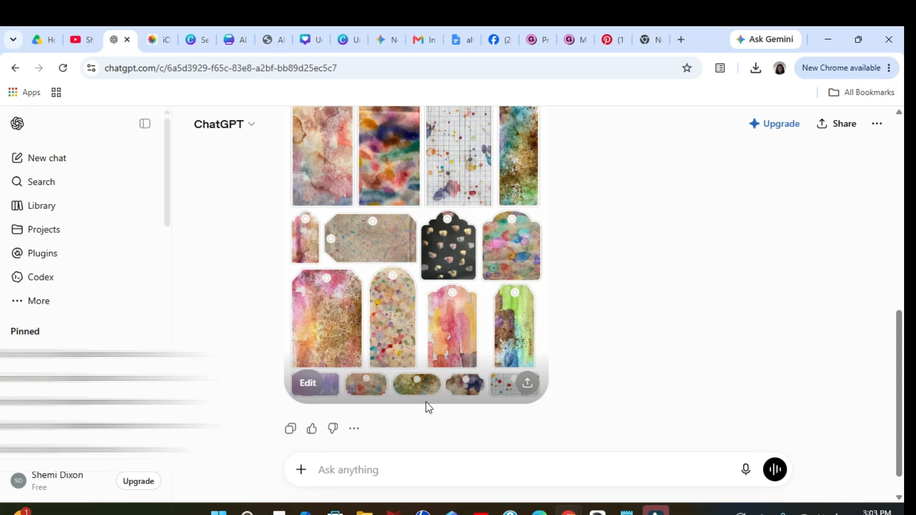
left_click(359, 465)
left_click(359, 464)
left_click(678, 292)
- Expand the full gift tag prompt in the conversation and read its instructions on tag sizes, shapes and borders
scroll(679, 291, "up", 8)
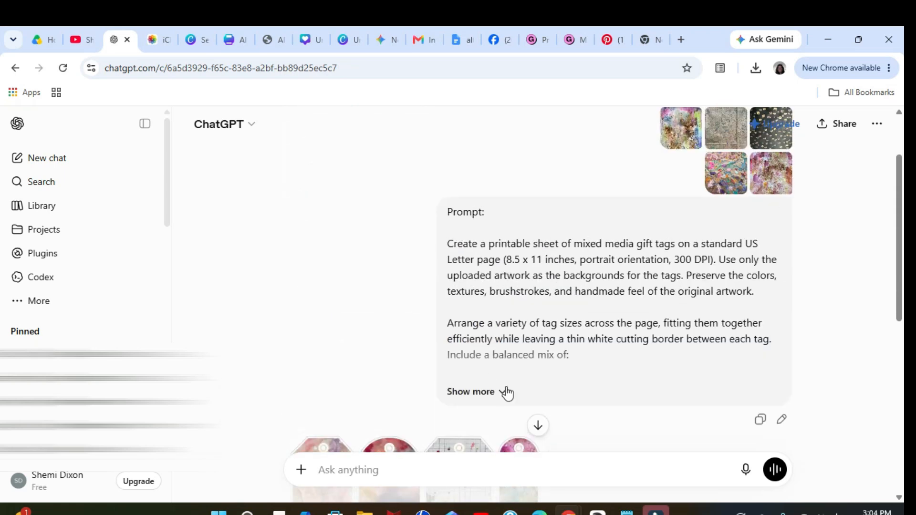
left_click(506, 392)
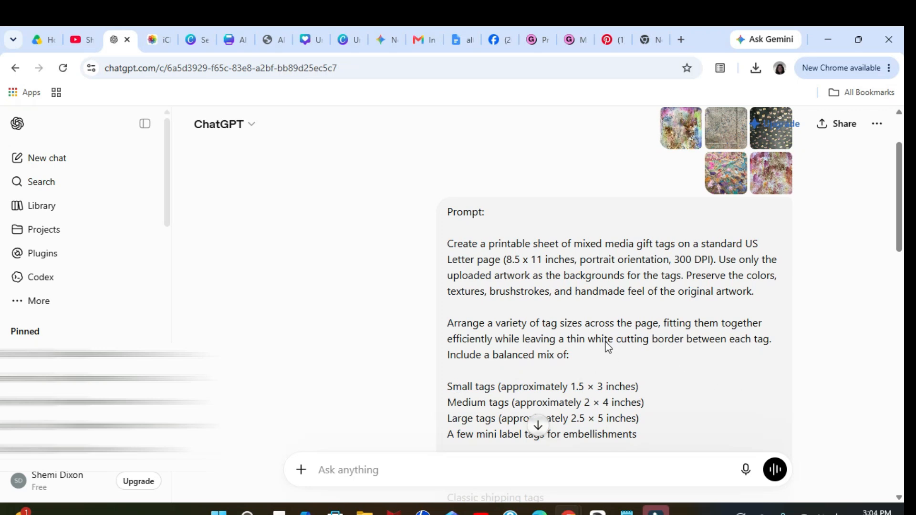
scroll(674, 361, "down", 3)
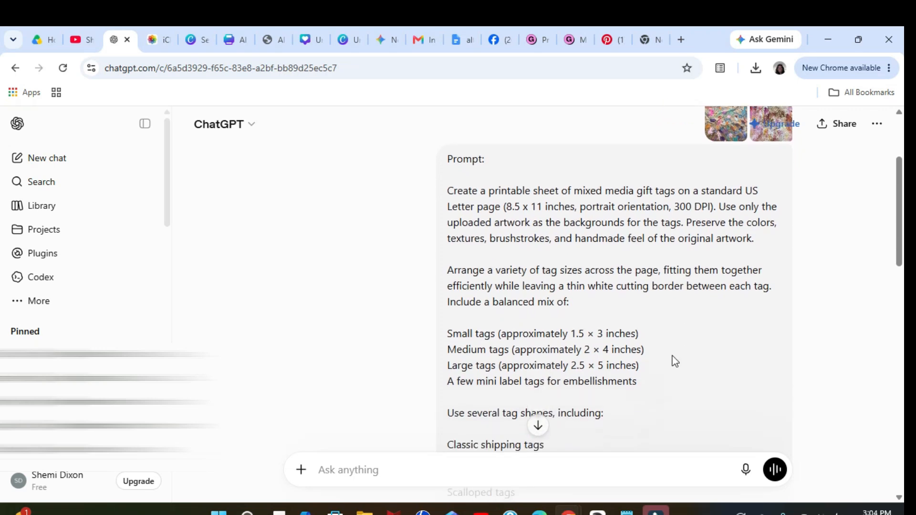
scroll(674, 361, "down", 5)
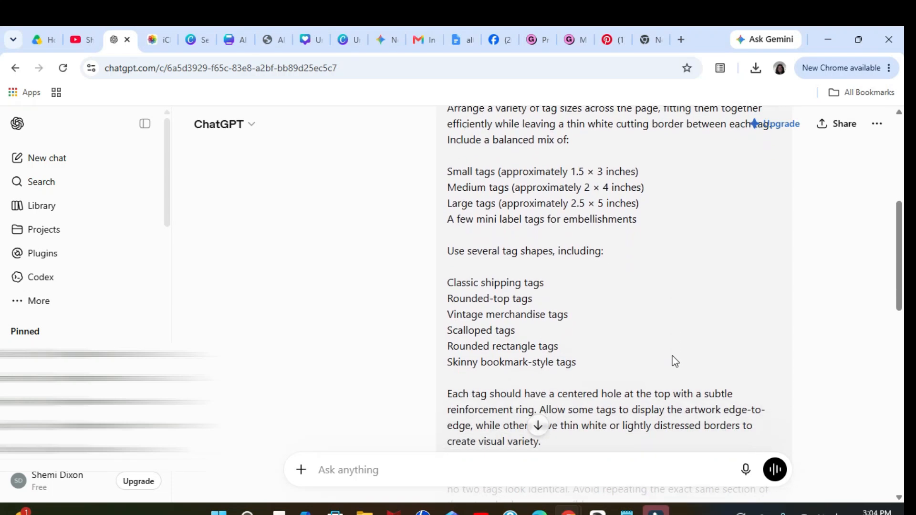